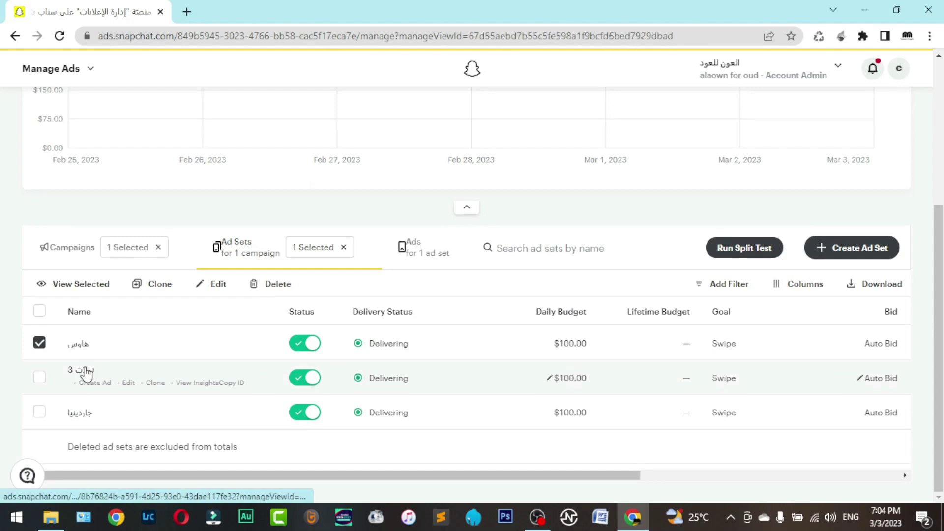
- View the ads in the جاردينيا ad set, including their spend, result and cost columns
left_click(246, 323)
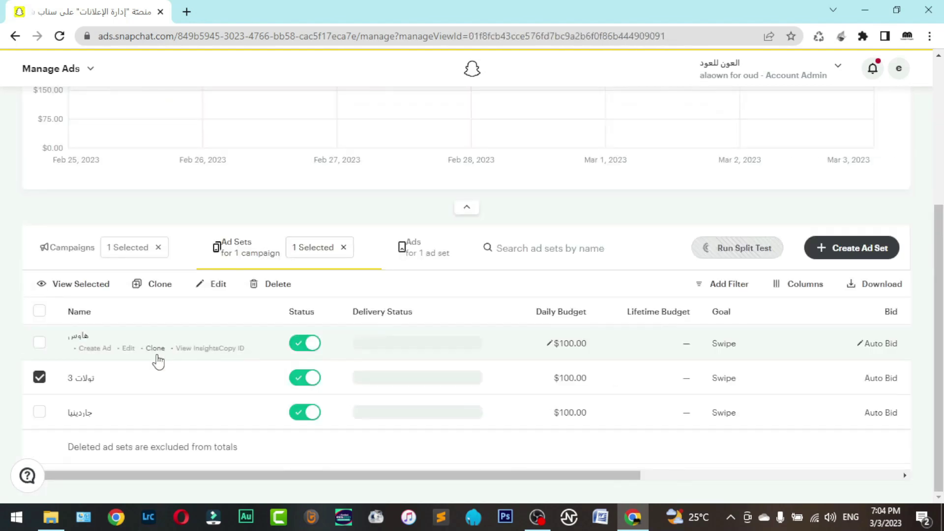
left_click(80, 406)
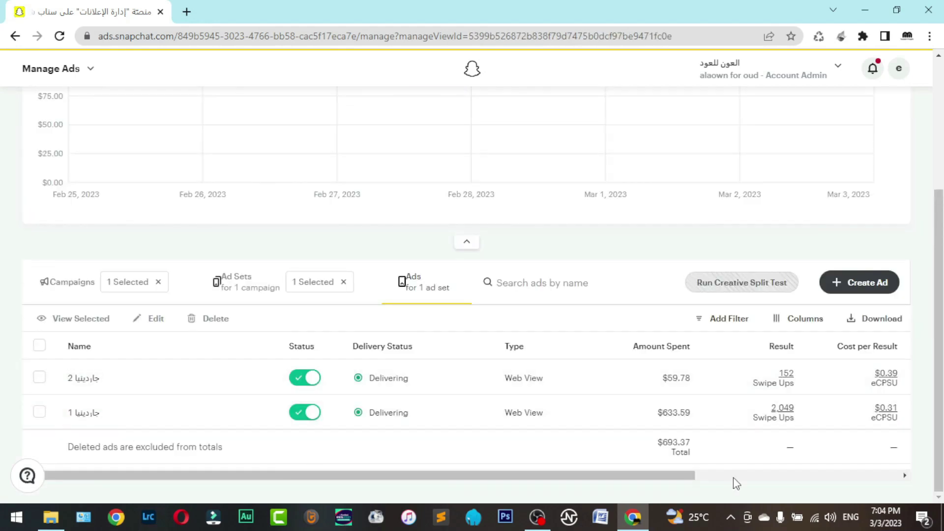
left_click_drag(656, 476, 629, 477)
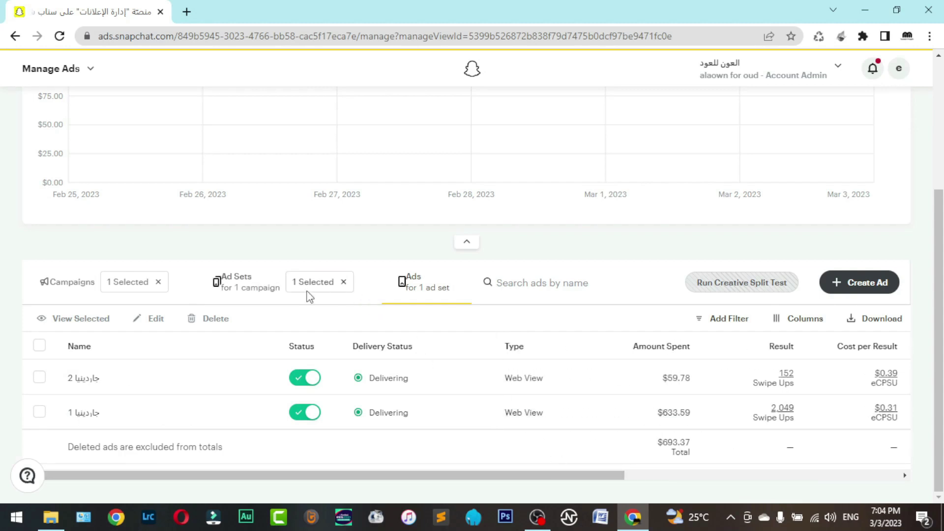
- Return to the ad sets, deselect جاردينيا and examine the full list of ads in the selected campaign
left_click(252, 287)
scroll(237, 300, "down", 4)
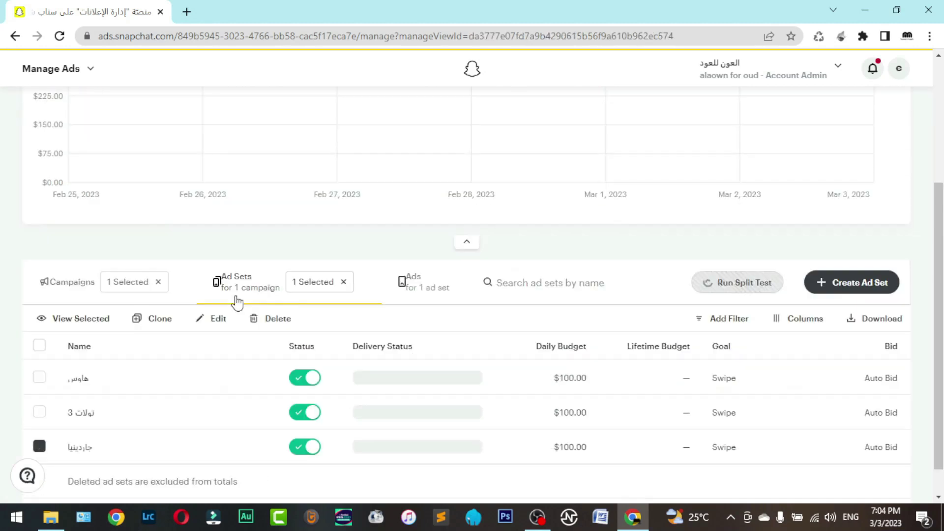
mouse_move(139, 386)
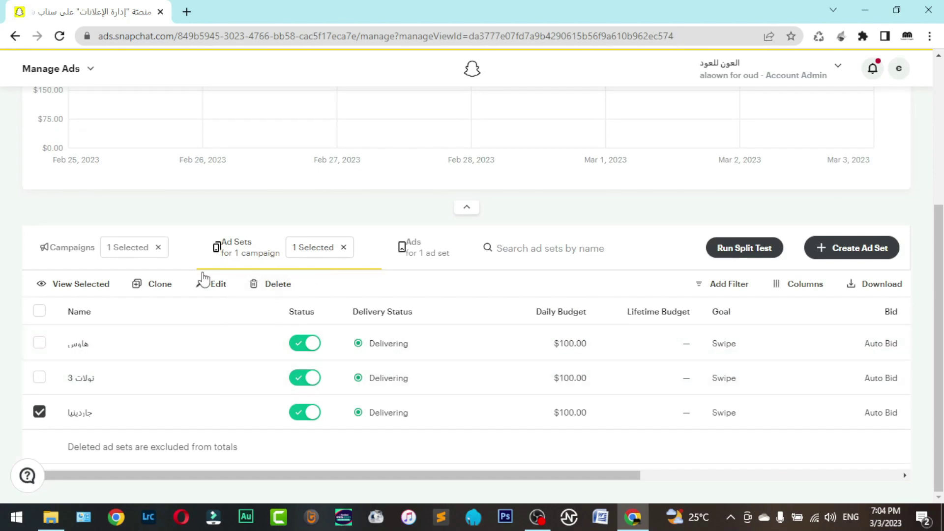
left_click(39, 413)
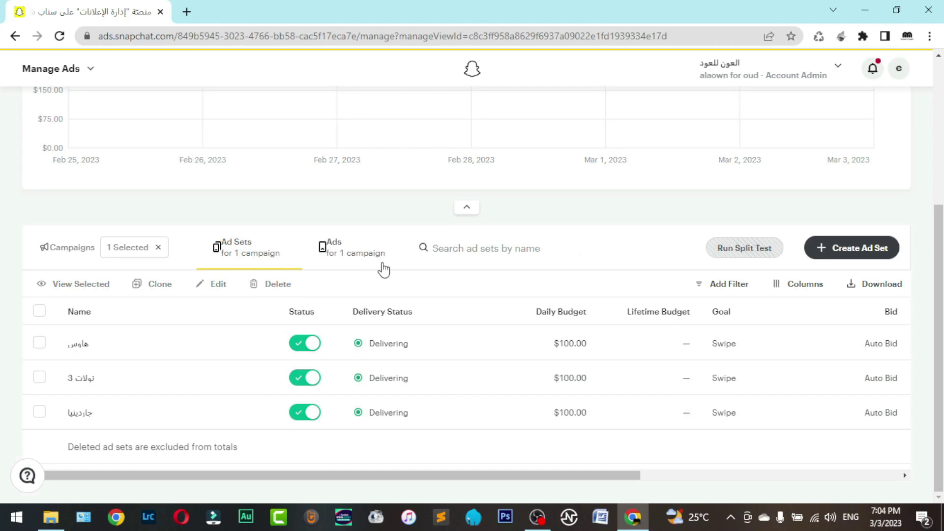
left_click(370, 255)
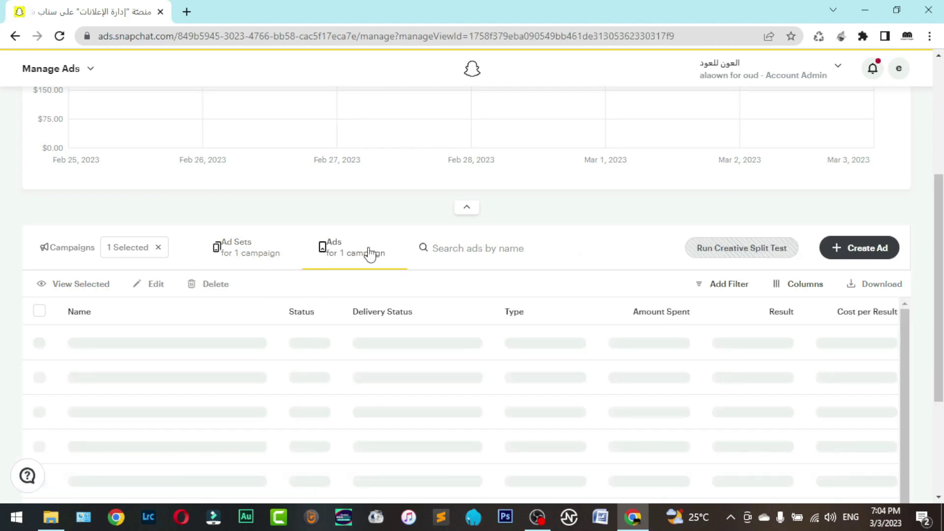
scroll(169, 270, "down", 1)
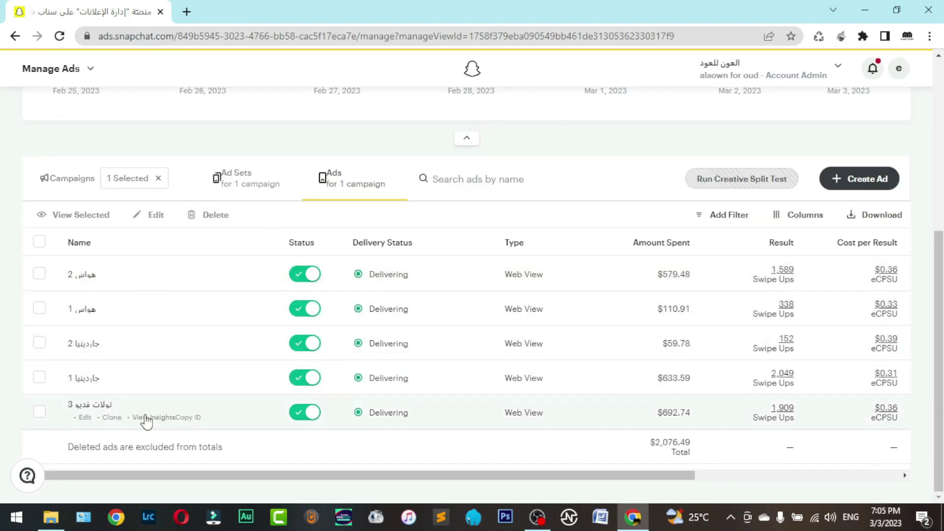
scroll(257, 344, "up", 2)
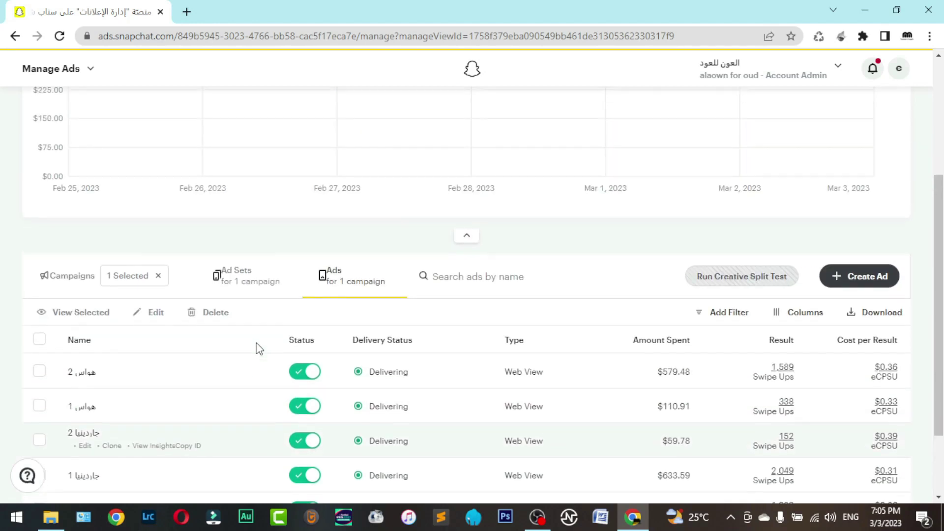
scroll(295, 340, "down", 2)
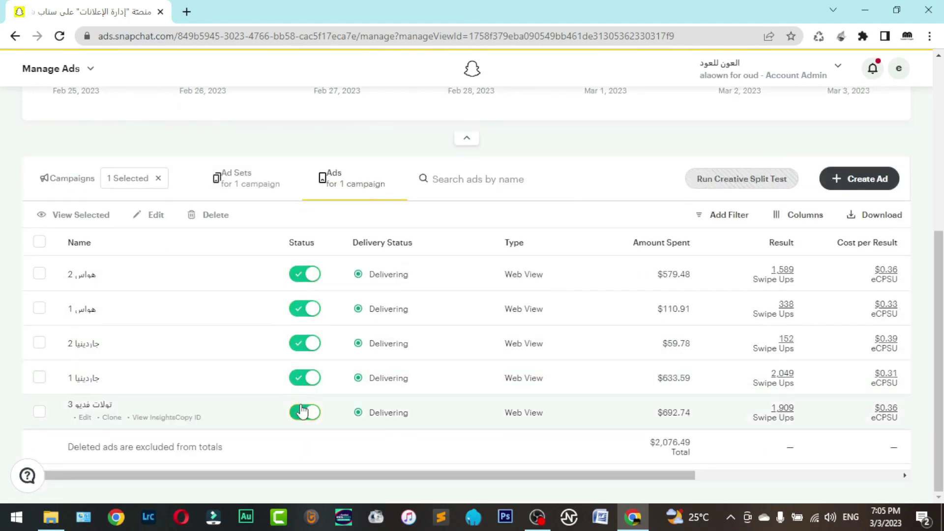
- Start a new campaign with Advanced Create, starting over instead of loading the autosaved campaign
left_click(86, 184)
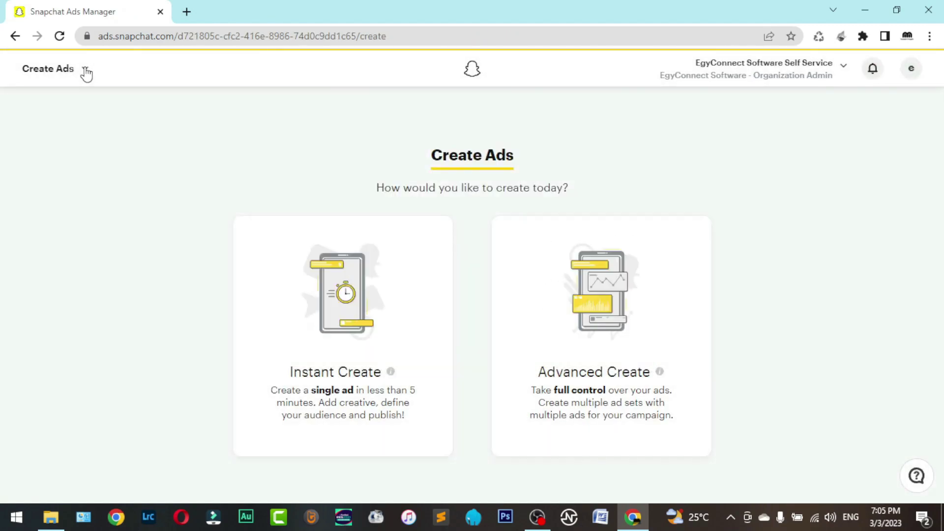
left_click(85, 69)
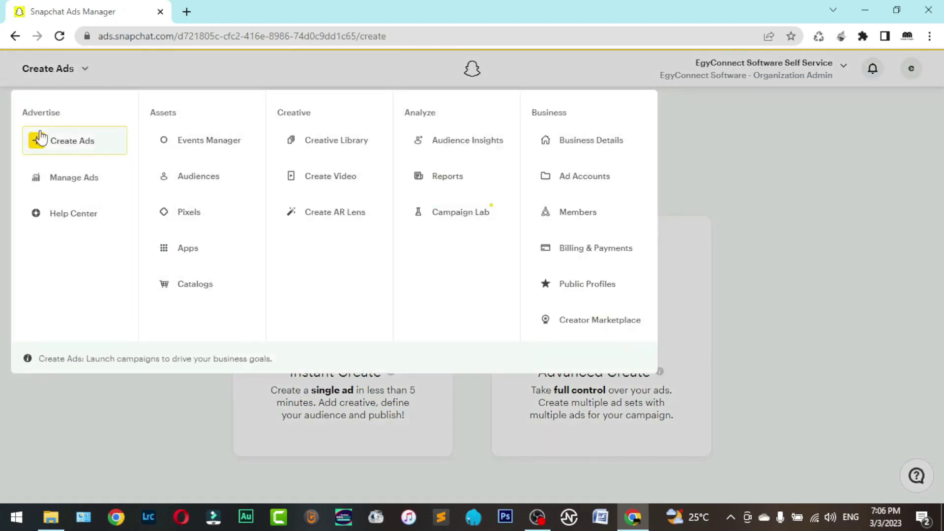
left_click(118, 389)
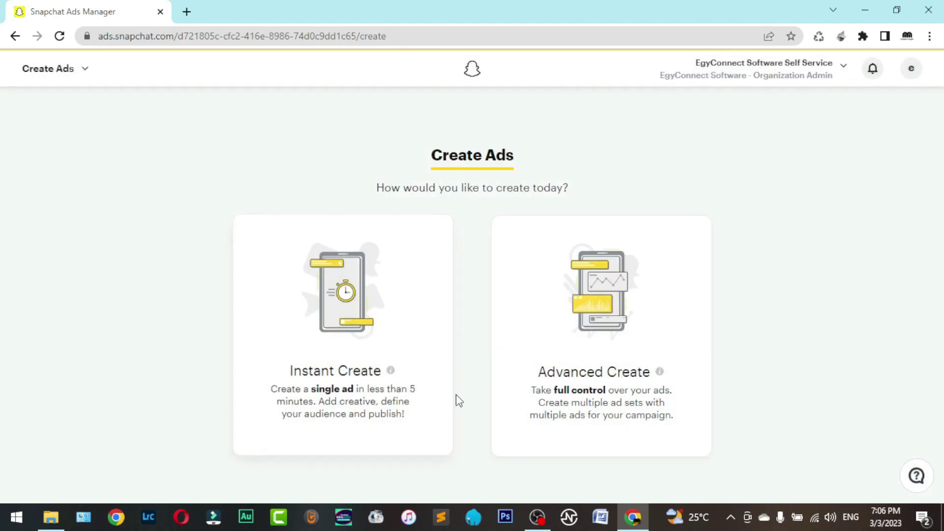
left_click(585, 381)
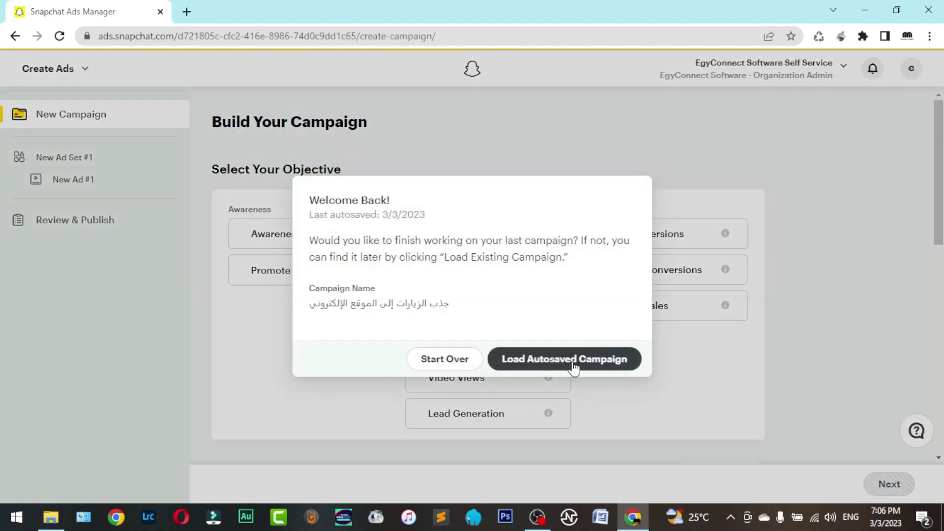
left_click(431, 370)
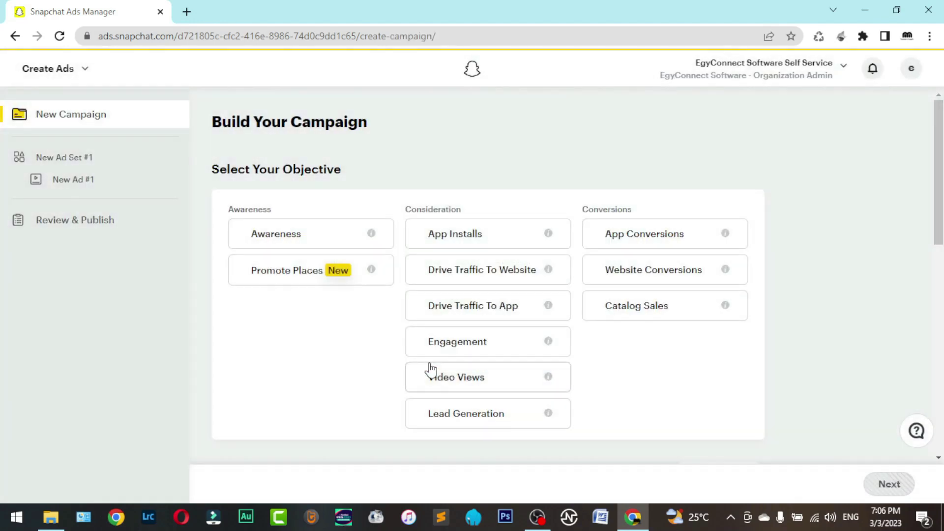
- Choose the Drive Traffic To Website objective, keep the default campaign settings and continue to the ad set
left_click(494, 275)
left_click_drag(350, 244, 307, 244)
triple_click(303, 243)
scroll(350, 297, "down", 3)
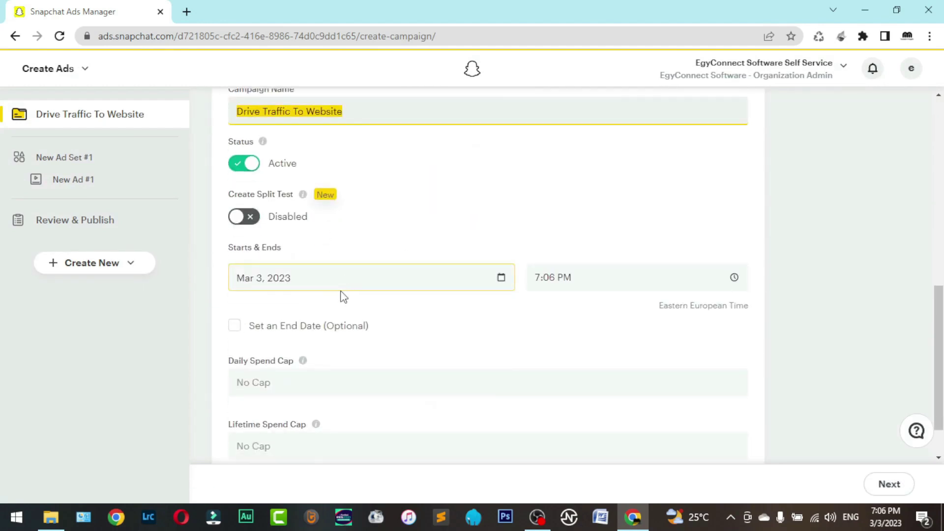
scroll(305, 281, "down", 1)
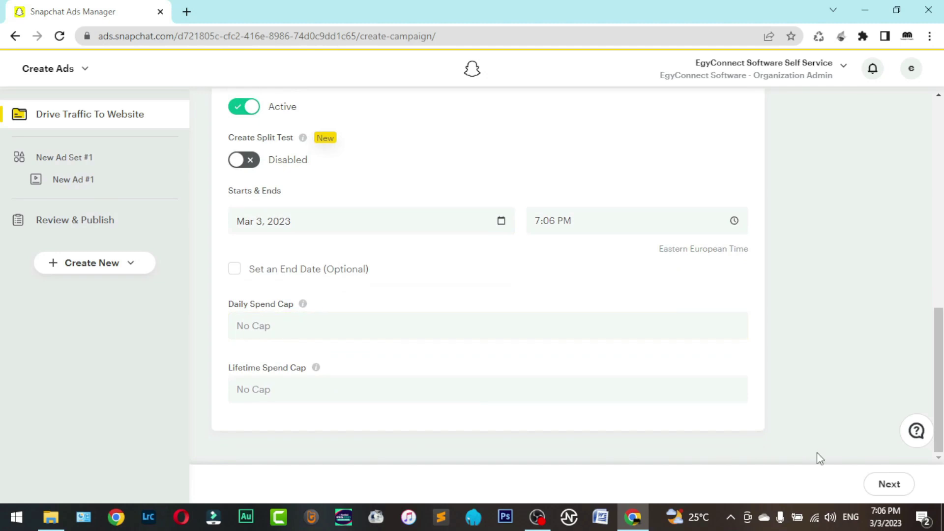
left_click(888, 488)
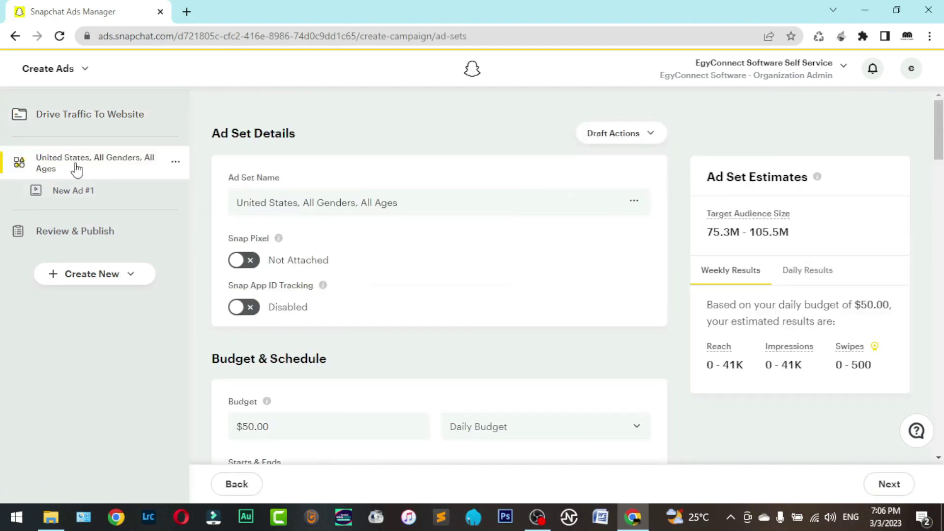
- Rename the ad set to غسالات
triple_click(382, 198)
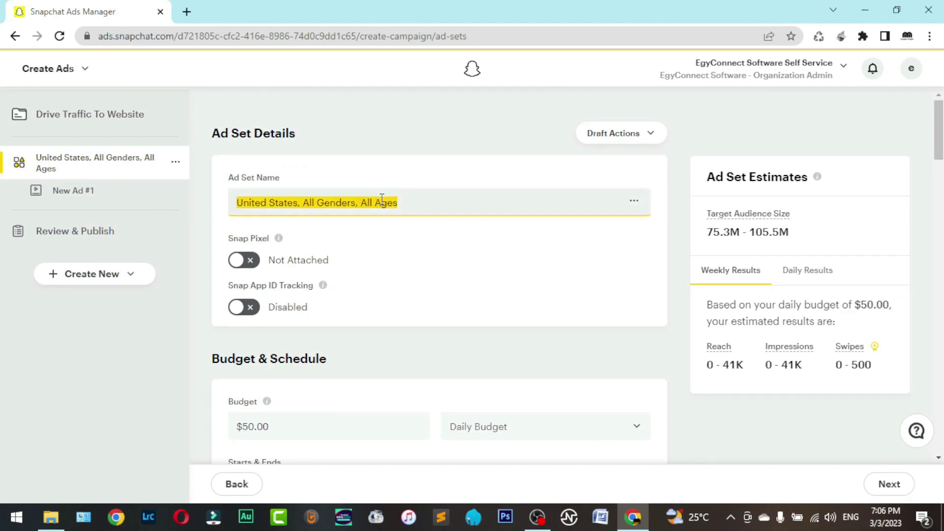
key("alt+shift")
type("غسالات")
- Go through the ad set's budget, placement, audience and bid settings, keep them as they are and continue to the ad
scroll(361, 293, "down", 3)
left_click(229, 295)
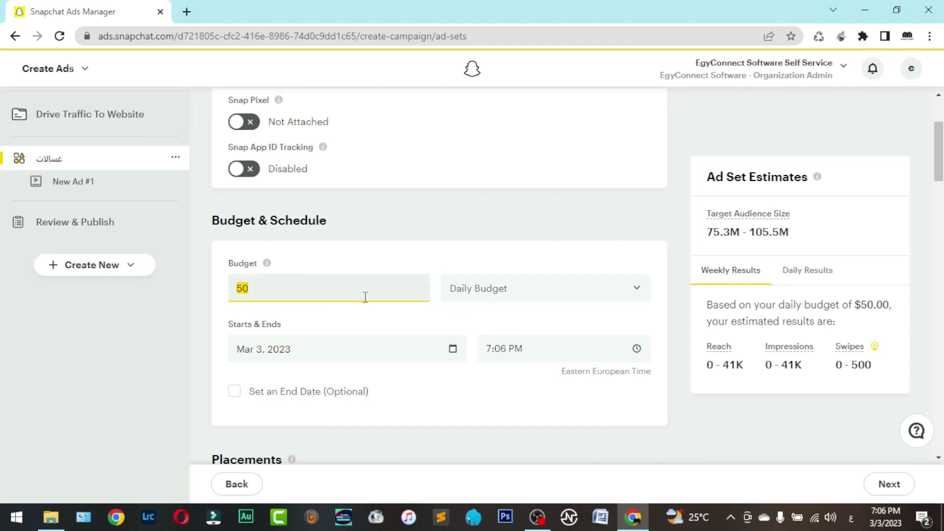
scroll(365, 297, "down", 7)
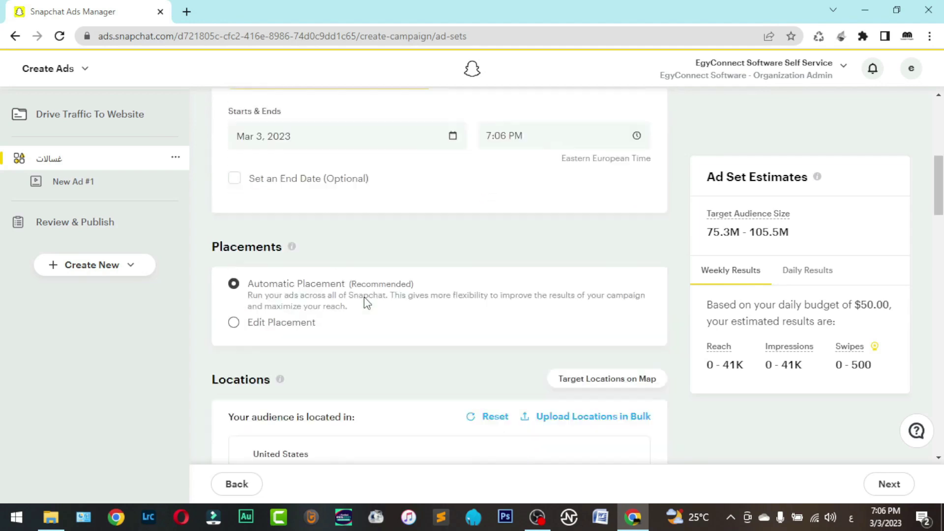
scroll(364, 303, "down", 11)
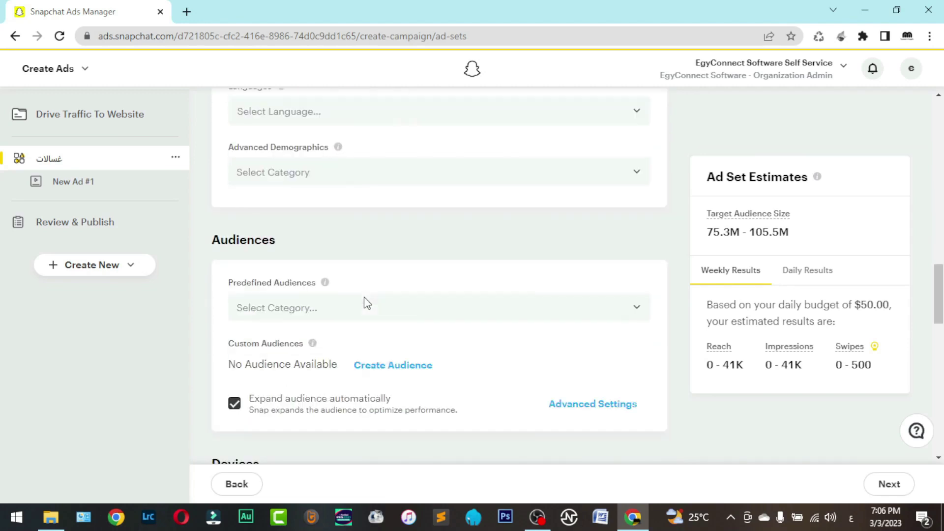
scroll(360, 282, "down", 5)
scroll(357, 275, "down", 10)
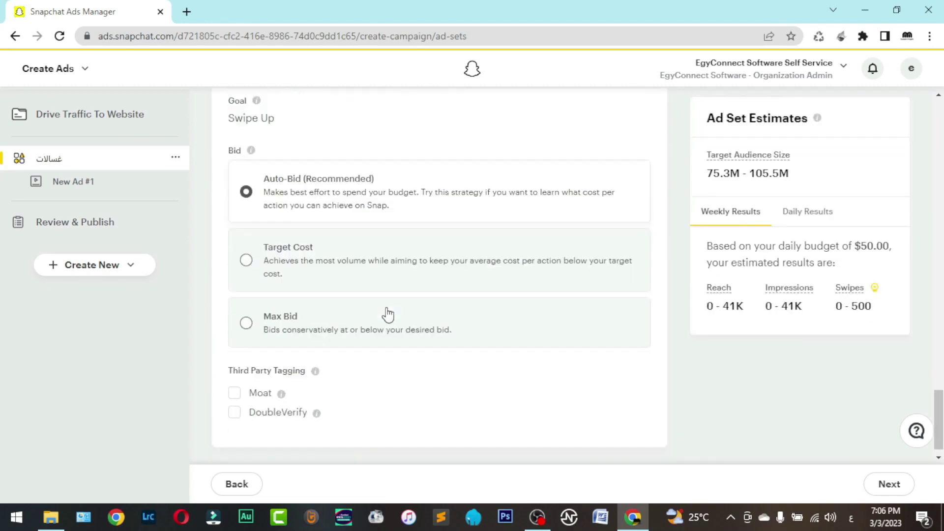
left_click(901, 484)
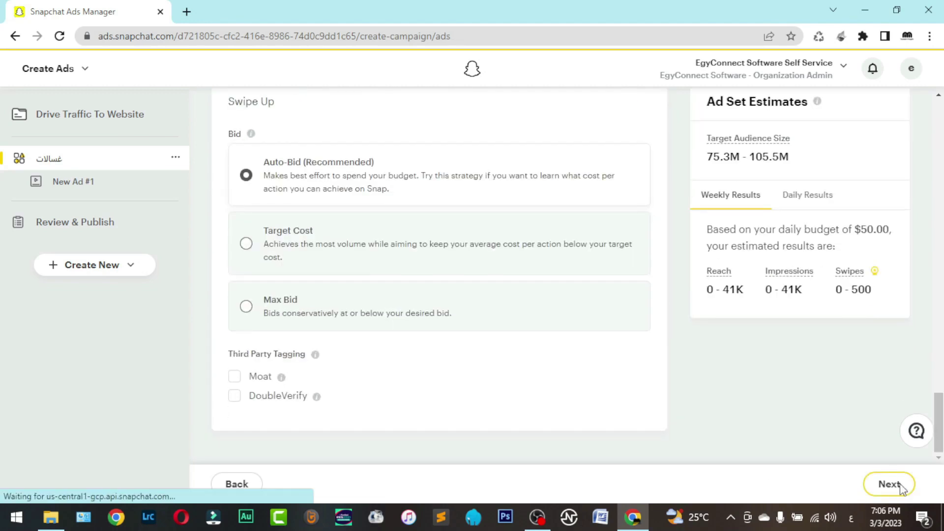
- Name the single image or video ad "lg"
scroll(364, 295, "down", 1)
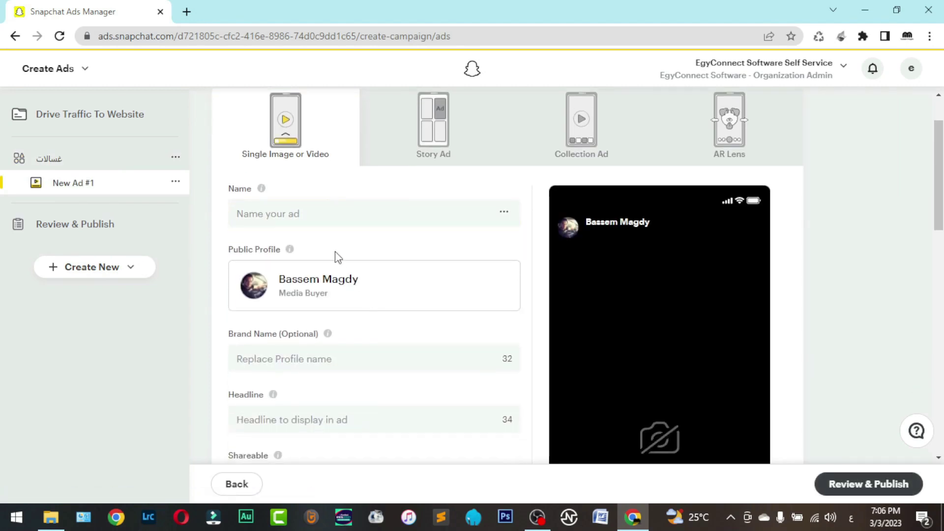
left_click(323, 215)
type("يشسي")
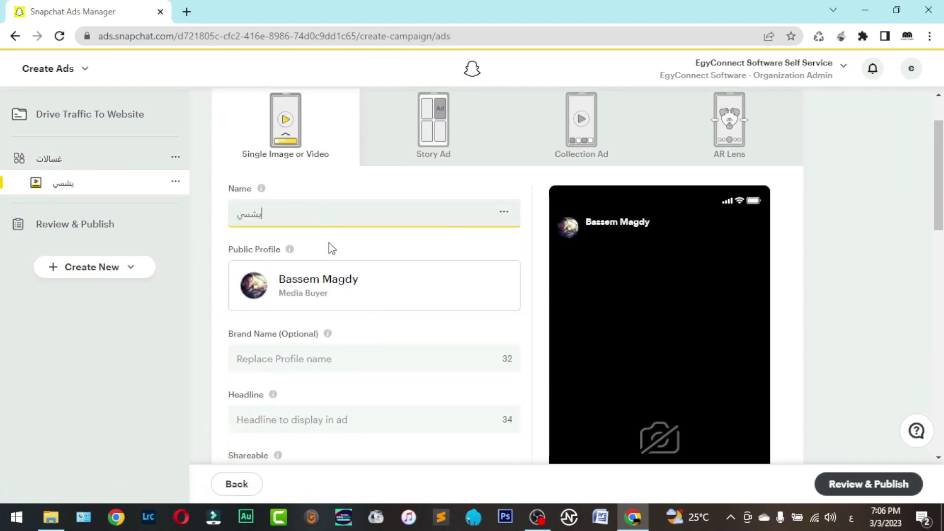
scroll(335, 258, "down", 3)
scroll(323, 200, "up", 3)
double_click(257, 217)
type("lg")
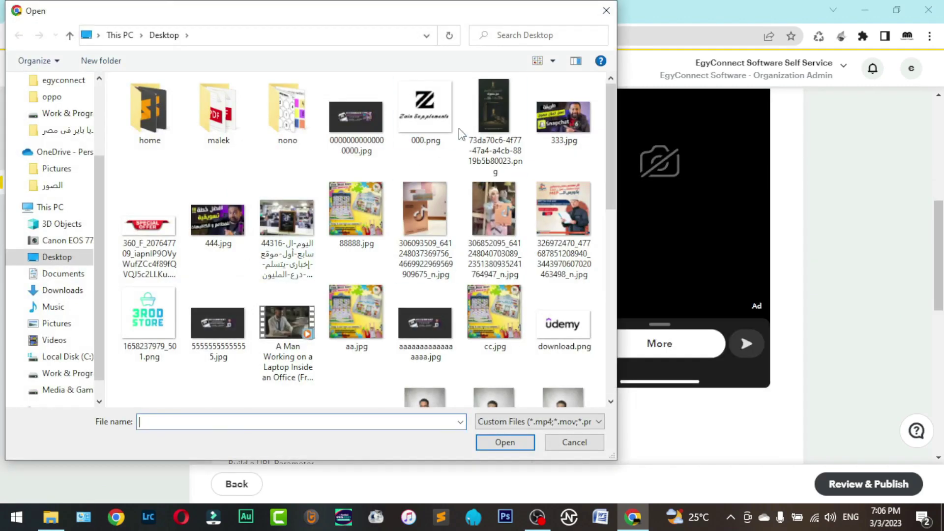
- Upload 73da70c6-4f77-47a4-a4cb-8819b5b80023.png from the Desktop folder as the ad's Topsnap media
left_click(471, 121)
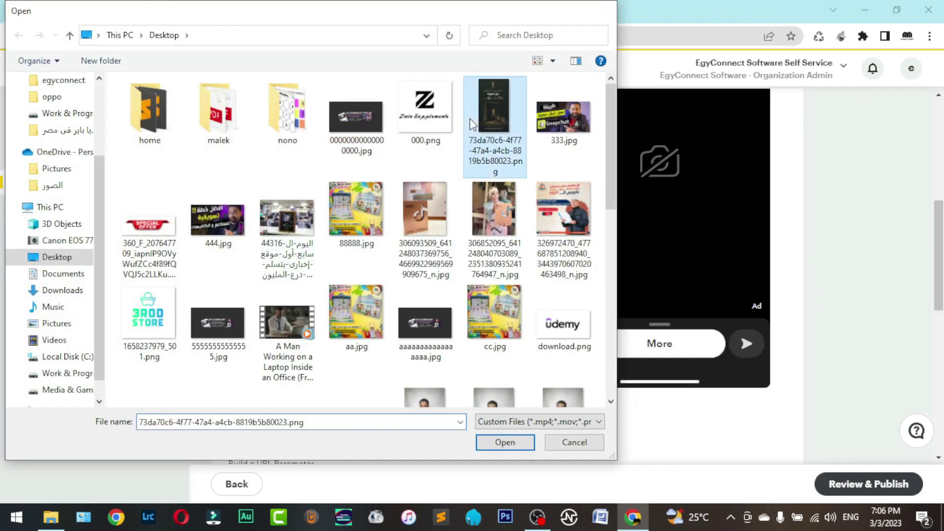
double_click(472, 123)
scroll(486, 229, "up", 3)
left_click(487, 229)
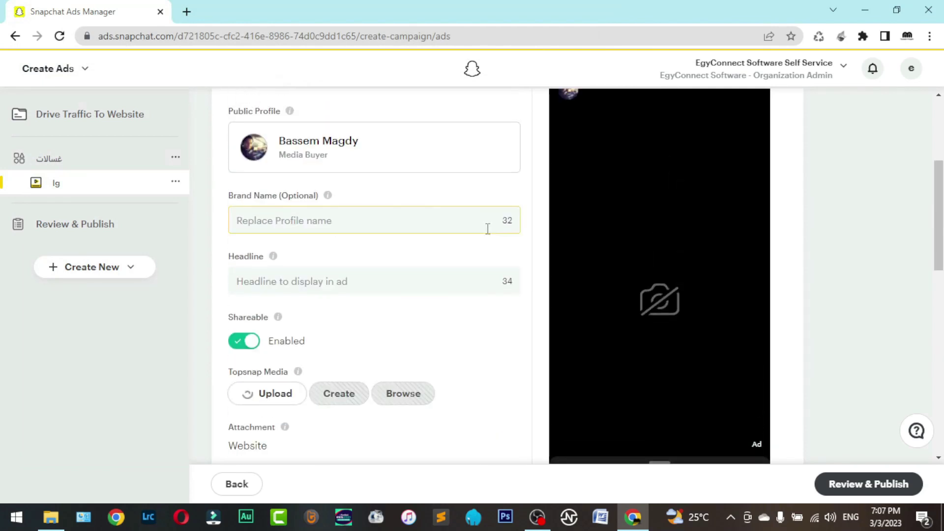
- In the غسالات ad set, replace the United States target location with Cairo (Al Qahirah), Egypt
left_click(52, 162)
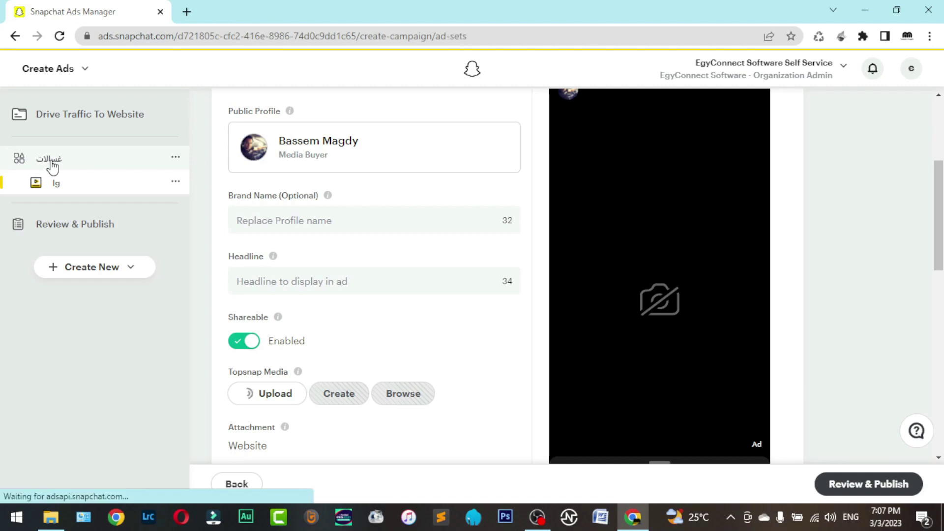
scroll(261, 247, "down", 10)
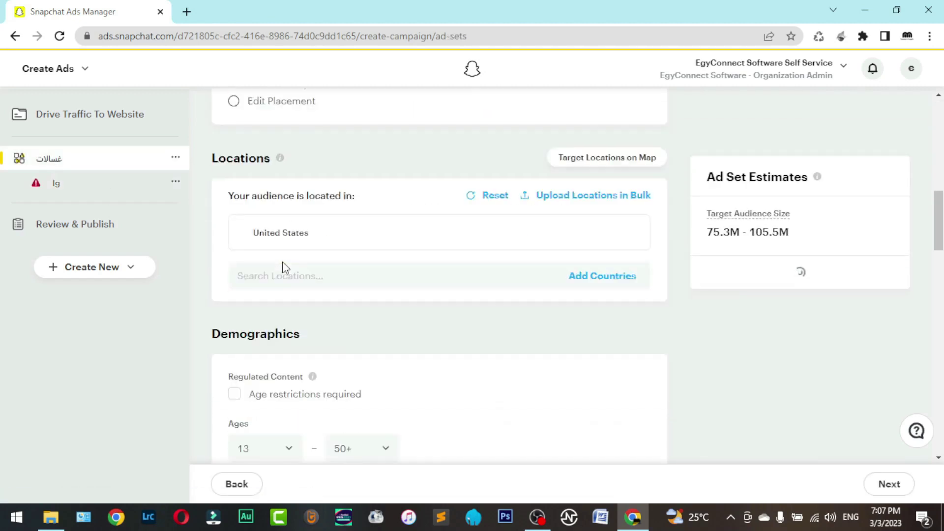
left_click(627, 235)
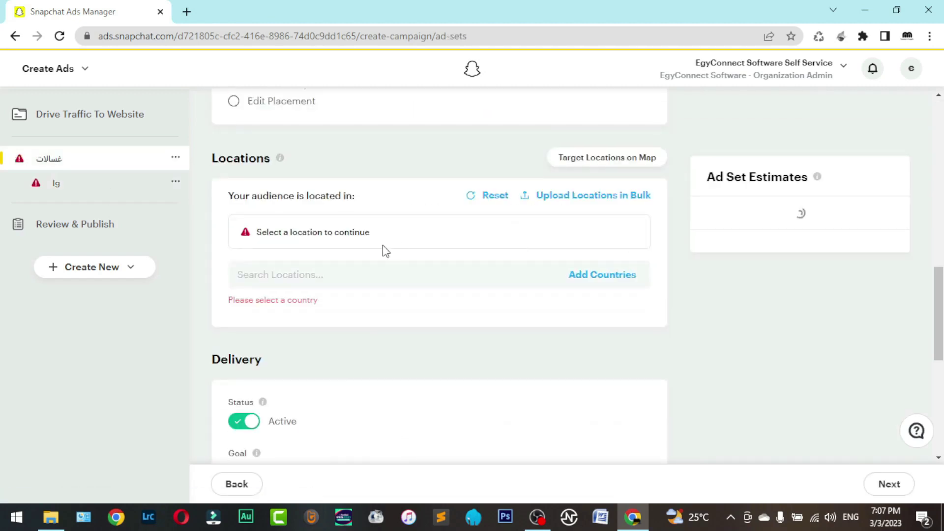
left_click(281, 281)
type("cairo")
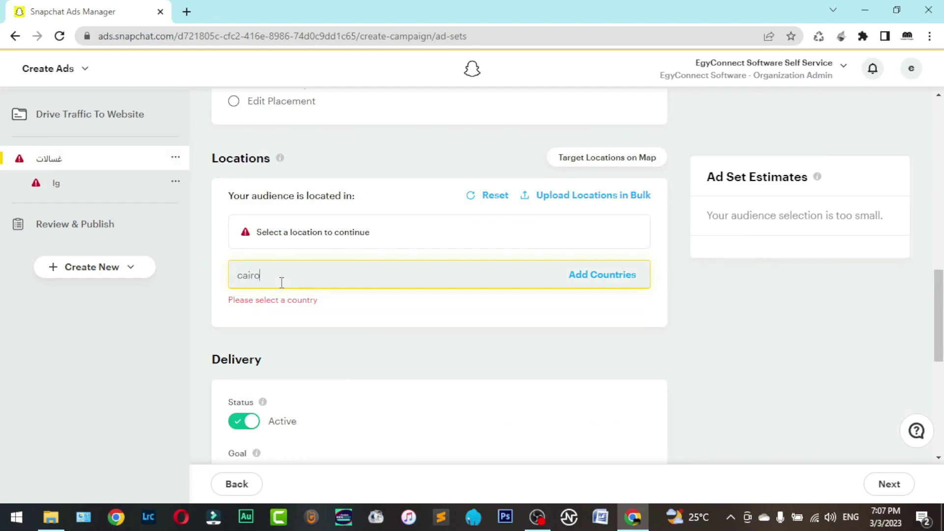
left_click(295, 307)
left_click(228, 206)
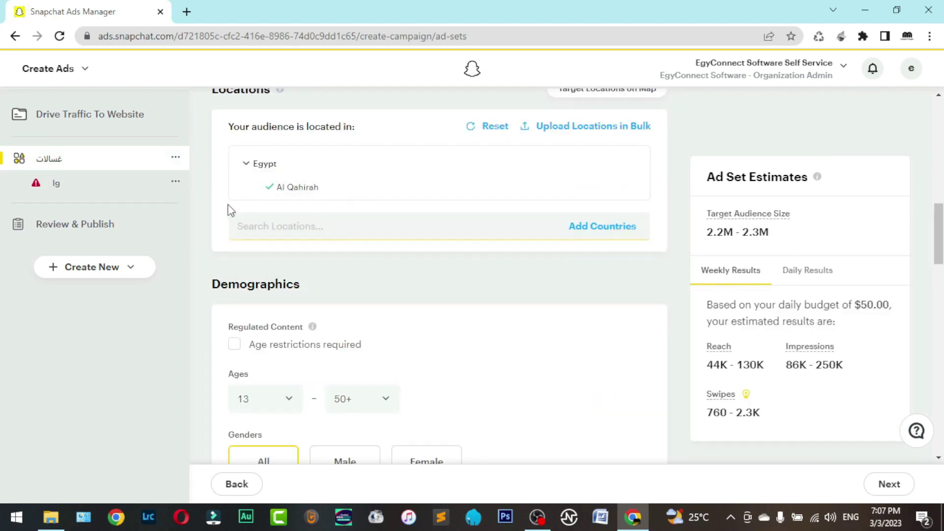
scroll(231, 216, "down", 20)
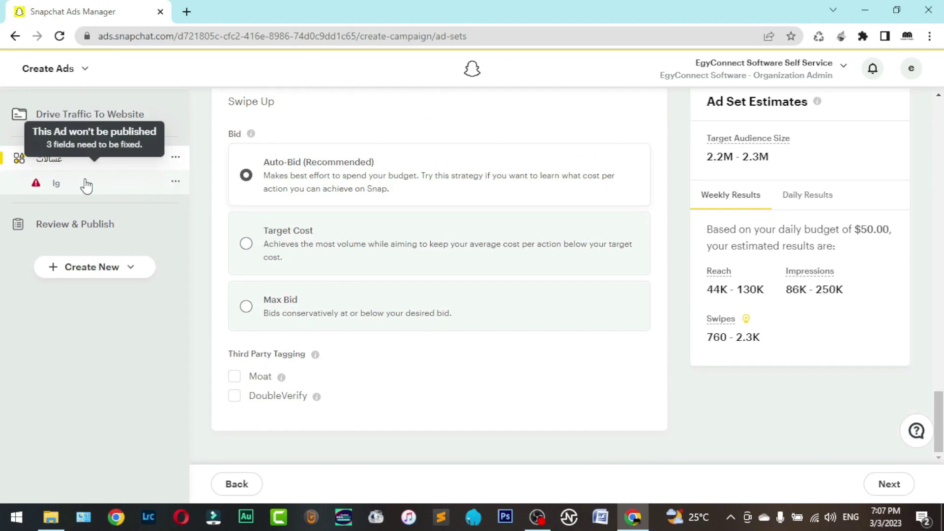
- Give the lg ad the headline "offers" and check it in the ad preview
left_click(85, 180)
scroll(296, 235, "down", 5)
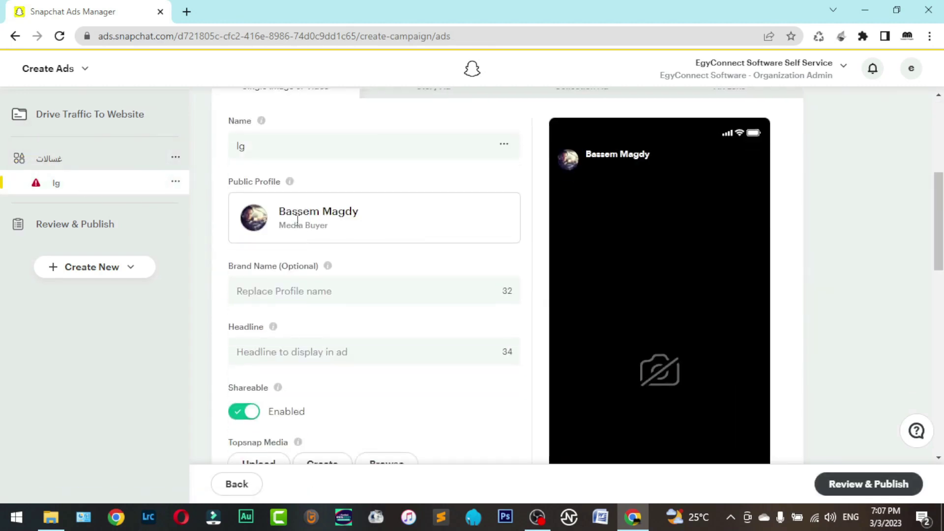
left_click(312, 297)
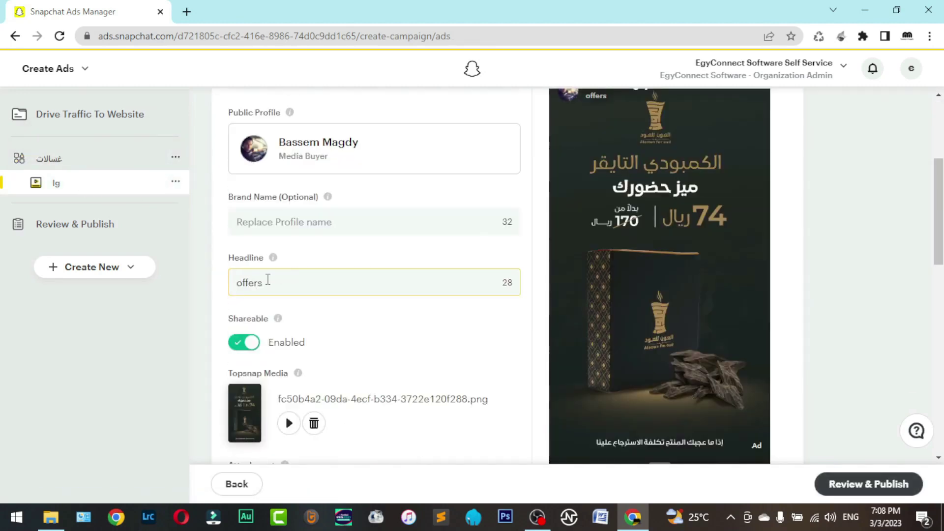
left_click_drag(313, 285, 205, 294)
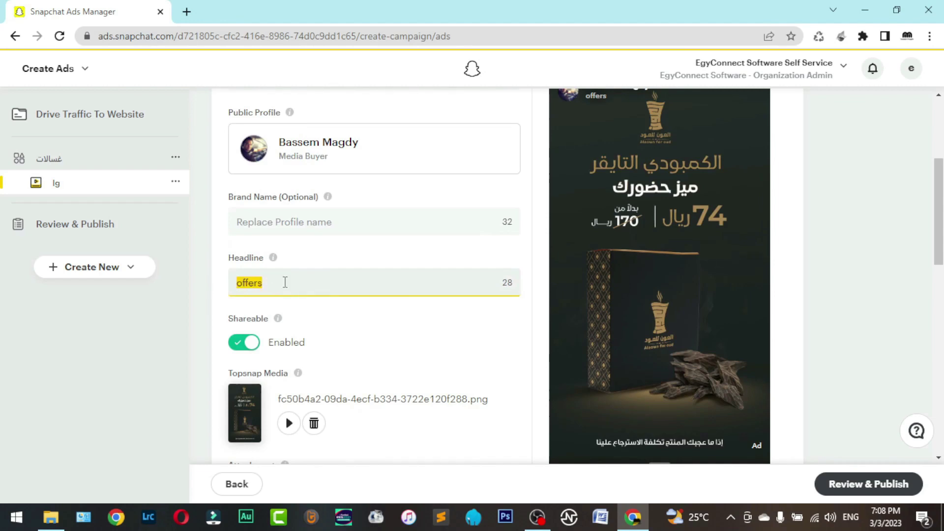
scroll(497, 249, "up", 2)
left_click(601, 164)
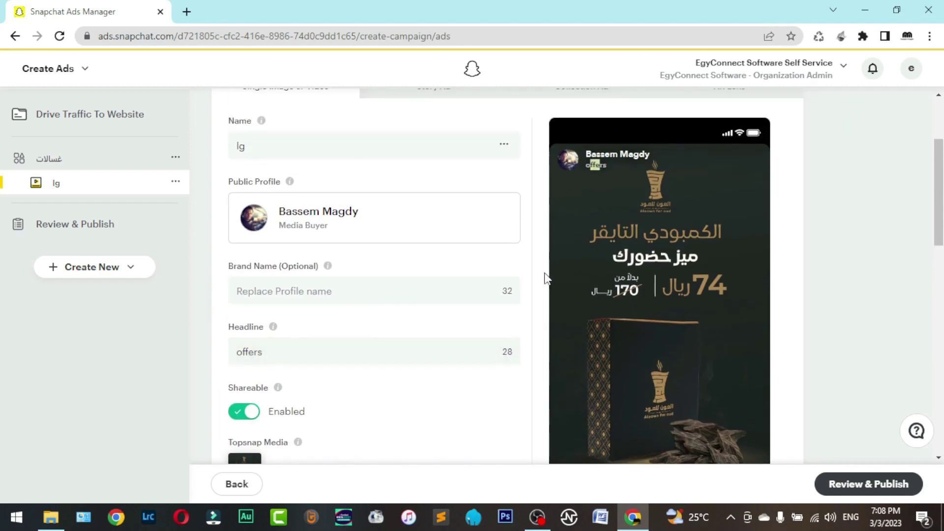
- Review the lg ad's call to action, website URL, autofill, prefetching and delivery settings
scroll(546, 276, "down", 7)
left_click(302, 270)
left_click(303, 272)
left_click(364, 335)
left_click_drag(407, 337, 232, 335)
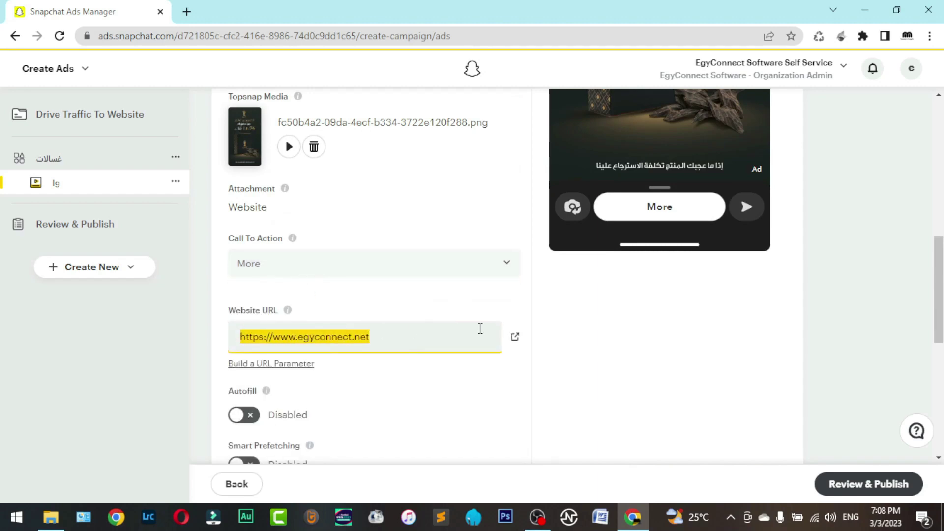
left_click(586, 350)
scroll(586, 347, "down", 3)
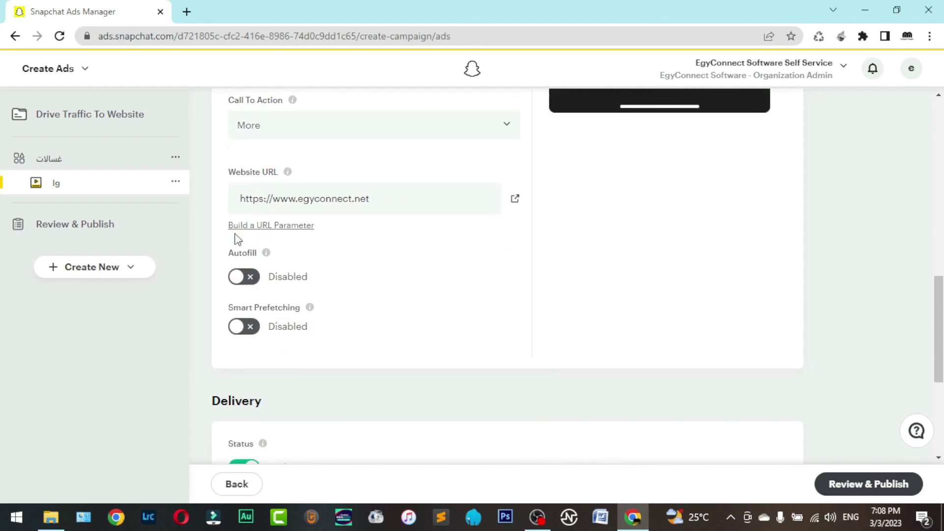
scroll(235, 239, "down", 2)
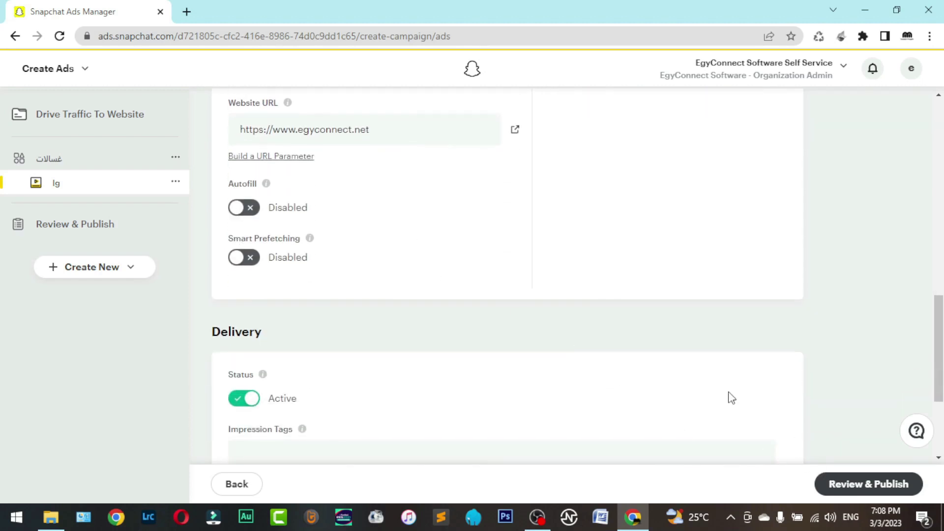
- Duplicate the lg ad within the غسالات ad set and open the copy
left_click(176, 183)
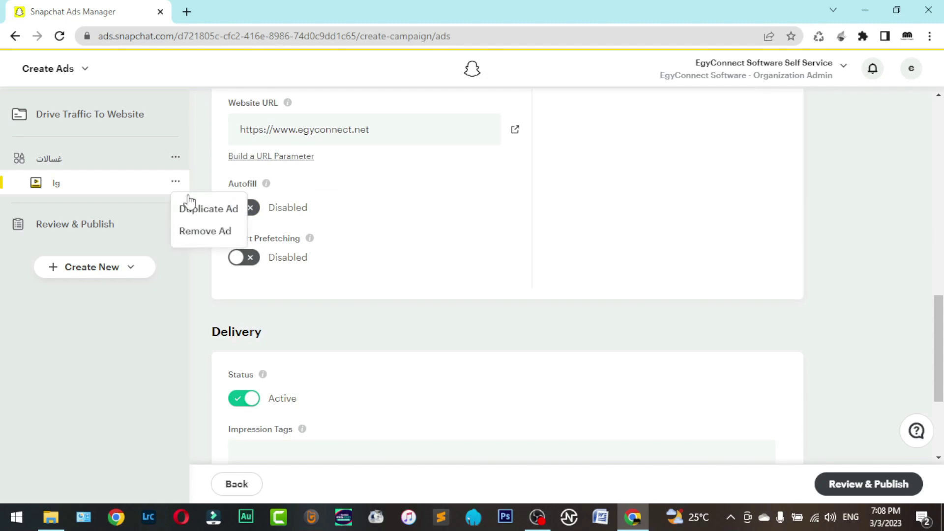
left_click(203, 210)
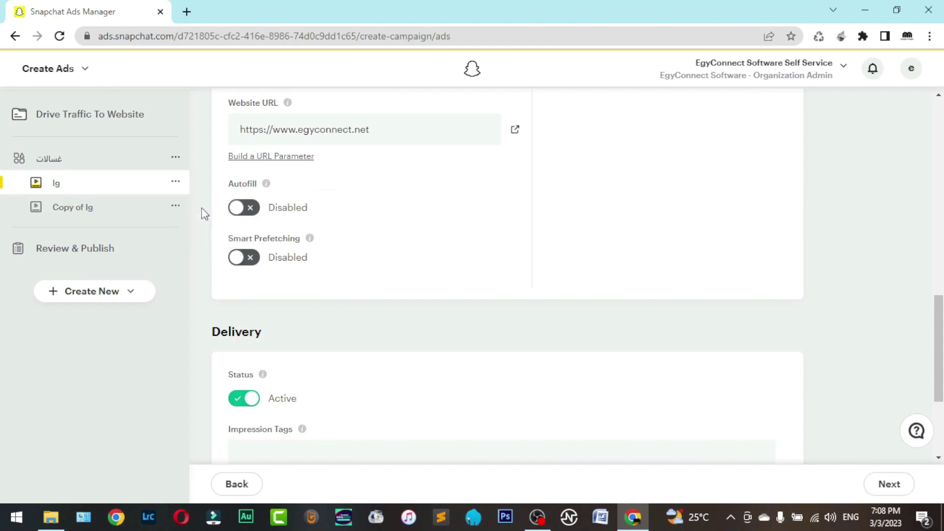
left_click(79, 212)
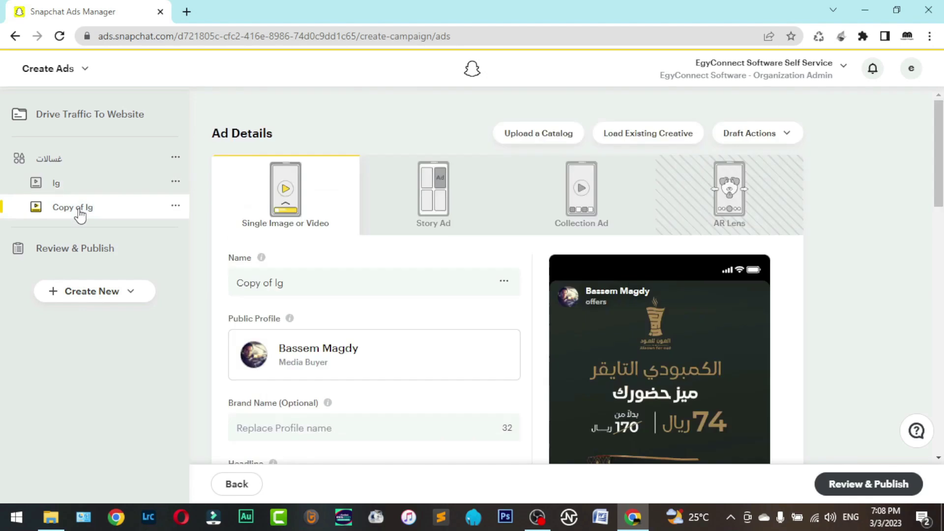
- Rename the copied ad "Toshiba"
left_click(282, 283)
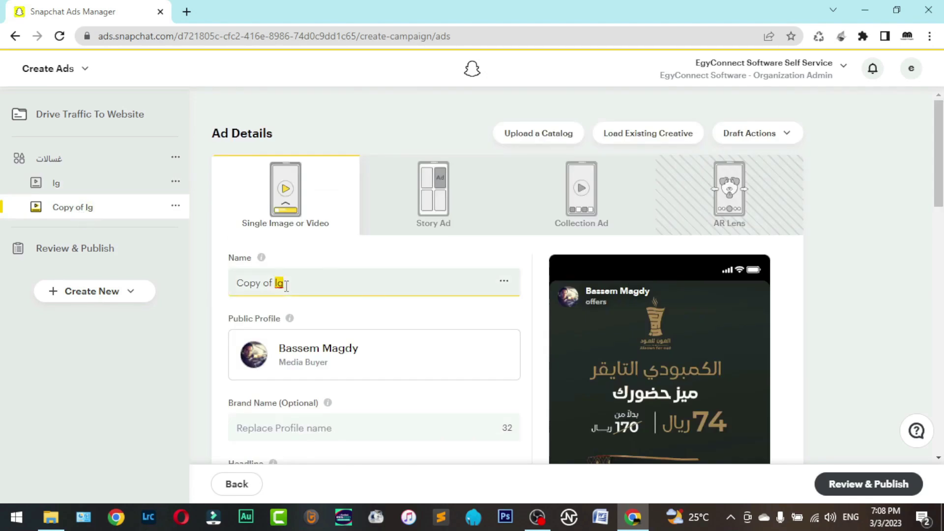
triple_click(286, 284)
type("sa")
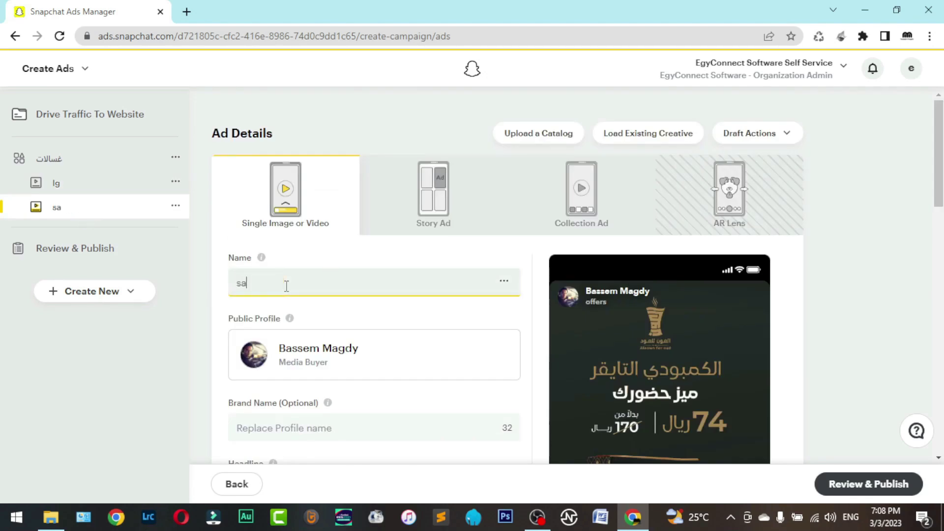
type("ms")
key("BackSpace")
key("BackSpace")
key("BackSpace")
key("BackSpace")
type("Toshiba")
- Change the Toshiba ad's headline to "offers 20"
scroll(286, 288, "down", 3)
scroll(287, 290, "down", 2)
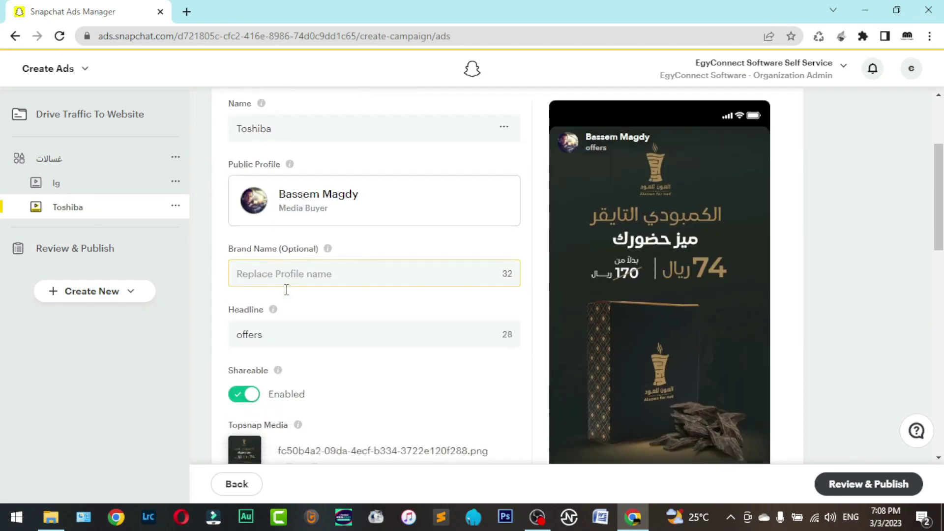
left_click(287, 289)
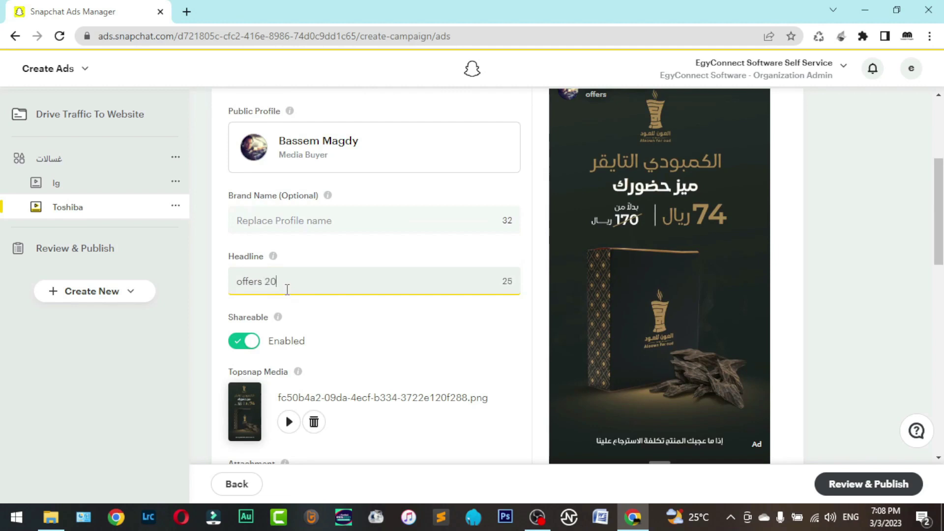
- Replace the Toshiba ad's Topsnap media with the engineers course image from the Desktop folder
scroll(431, 256, "down", 4)
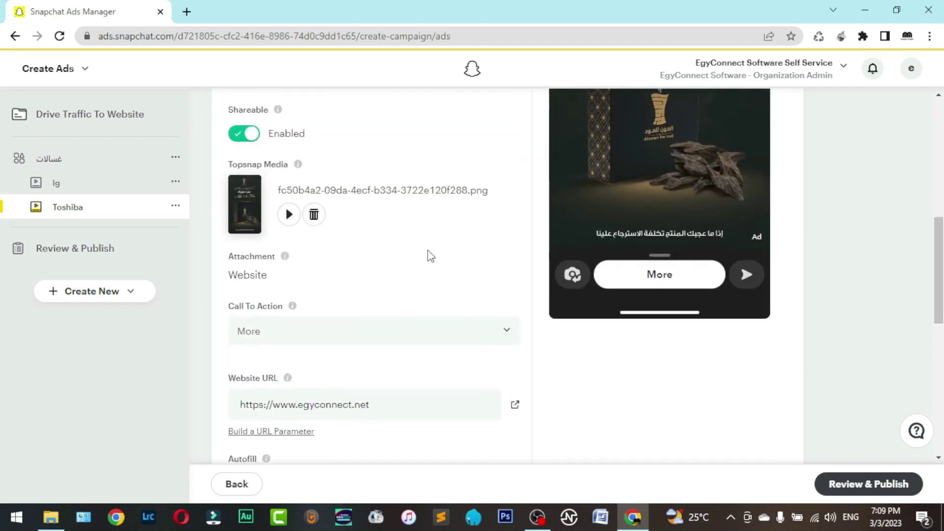
left_click(314, 216)
left_click(260, 189)
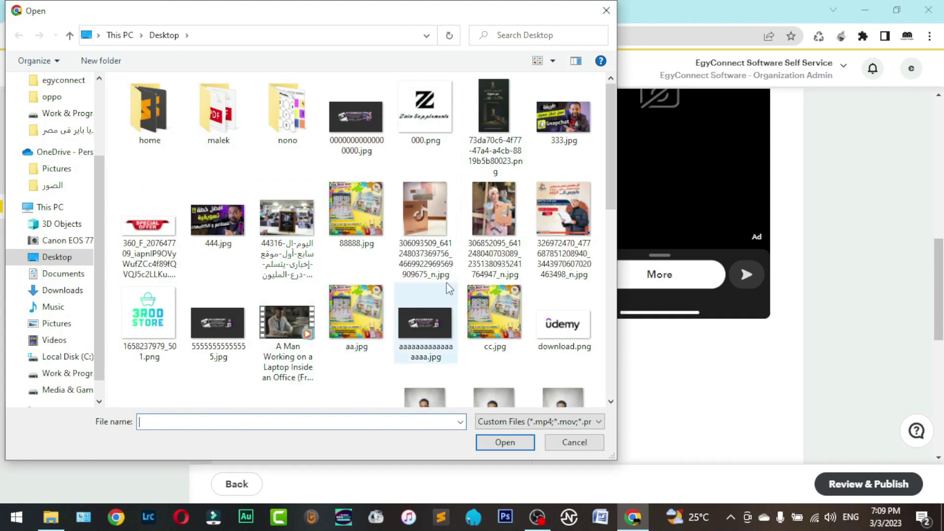
double_click(566, 201)
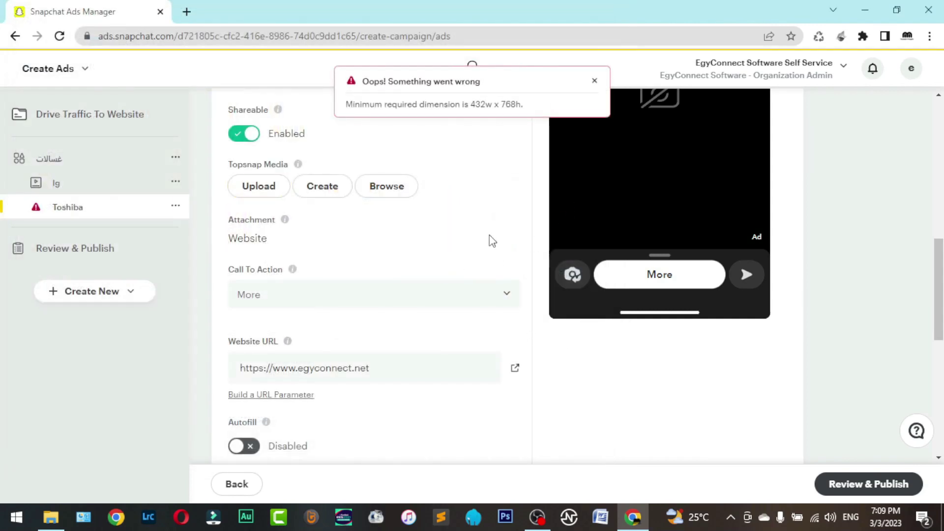
scroll(459, 321, "up", 1)
left_click(288, 262)
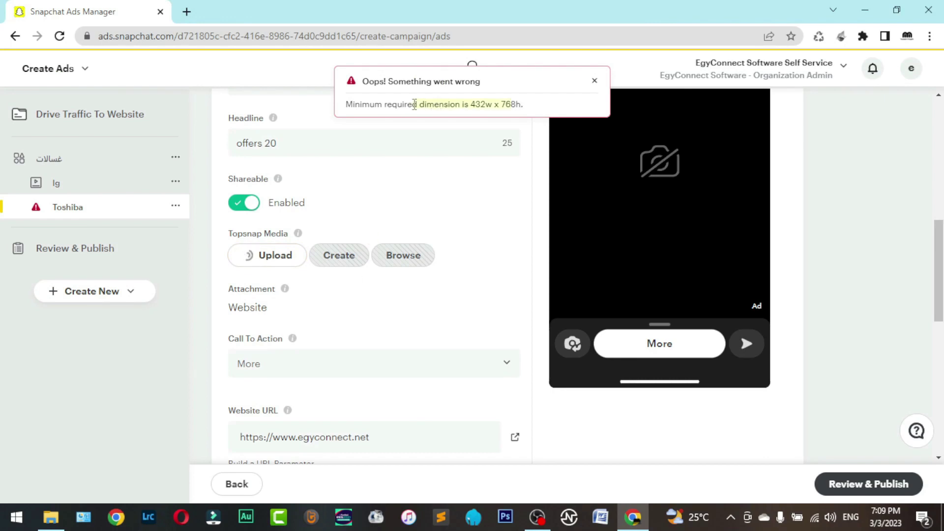
left_click(595, 80)
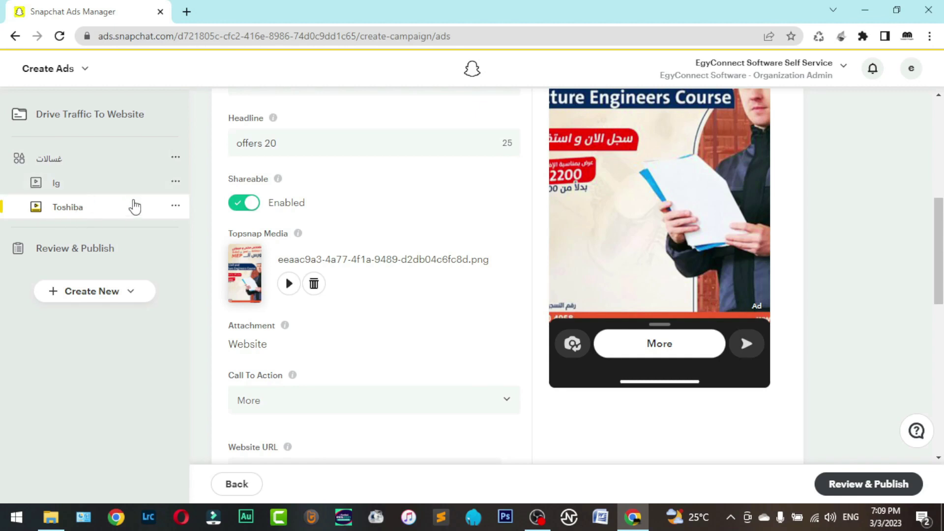
- Create another ad in the غسالات ad set, name it "sam" and look over its empty fields
left_click(178, 183)
left_click(178, 157)
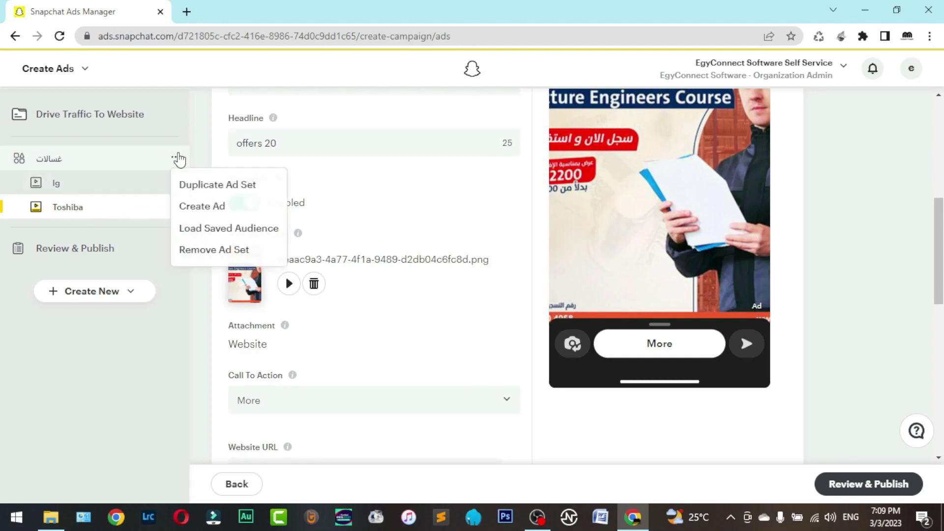
left_click(199, 209)
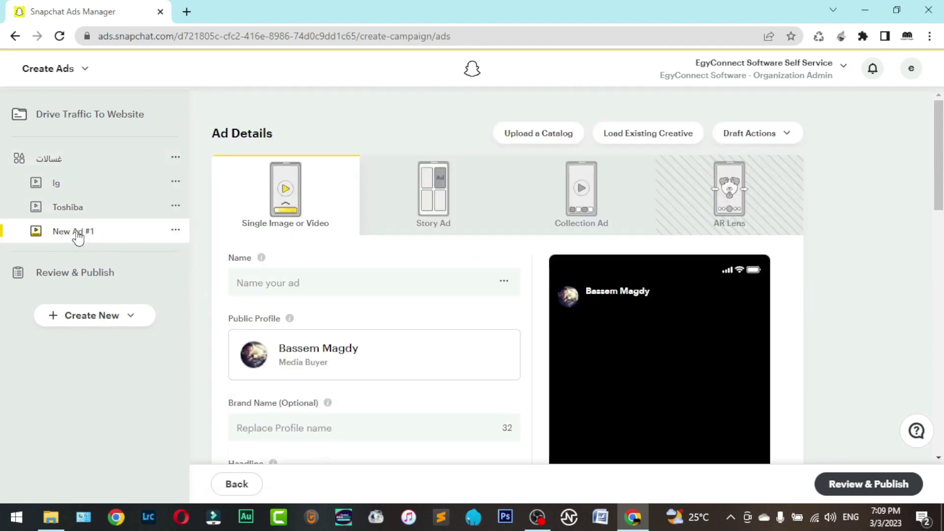
left_click(243, 288)
left_click(243, 288)
type("sam")
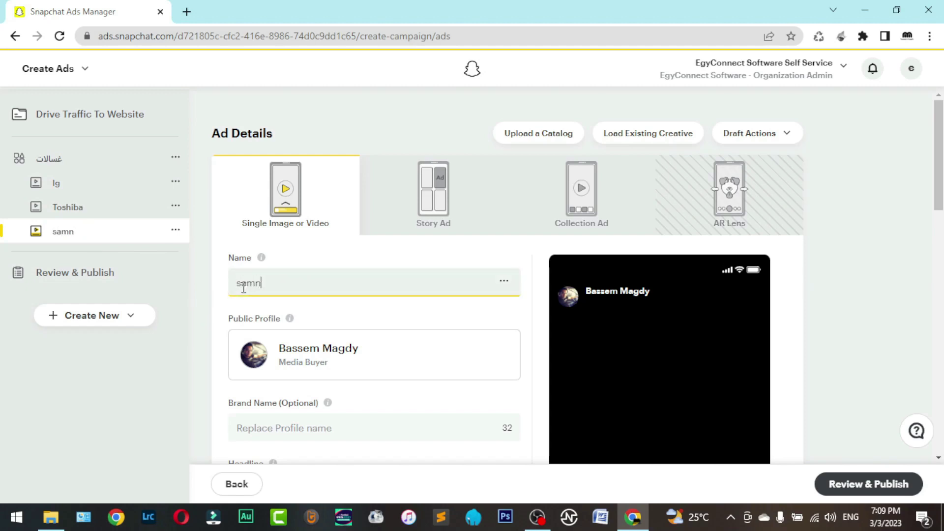
type("n")
key("BackSpace")
scroll(243, 288, "down", 8)
scroll(306, 288, "down", 1)
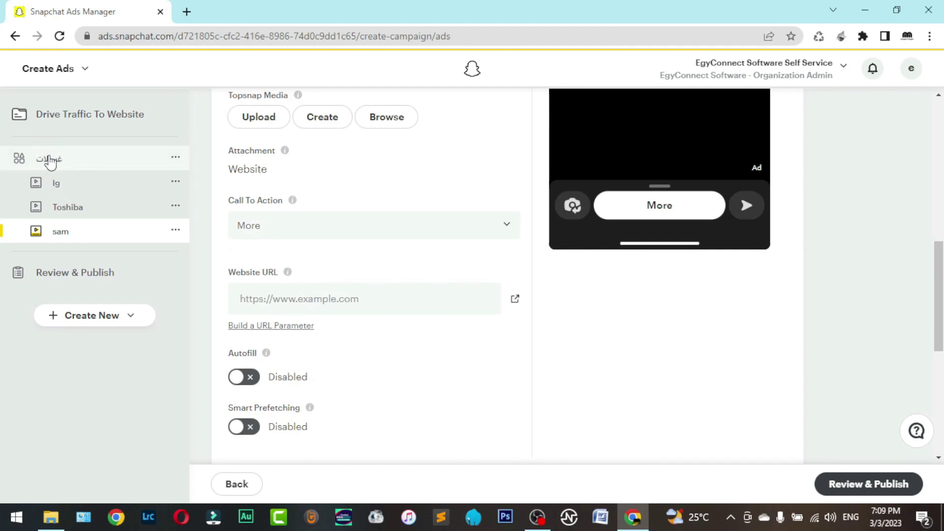
- Duplicate only the غسالات ad set, without its ads, and name the new ad set "TV"
left_click(176, 160)
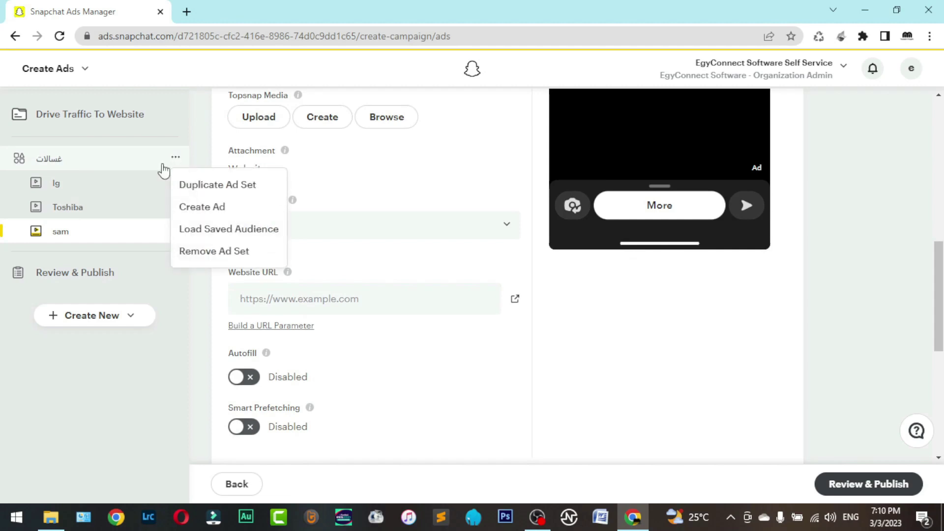
left_click(222, 189)
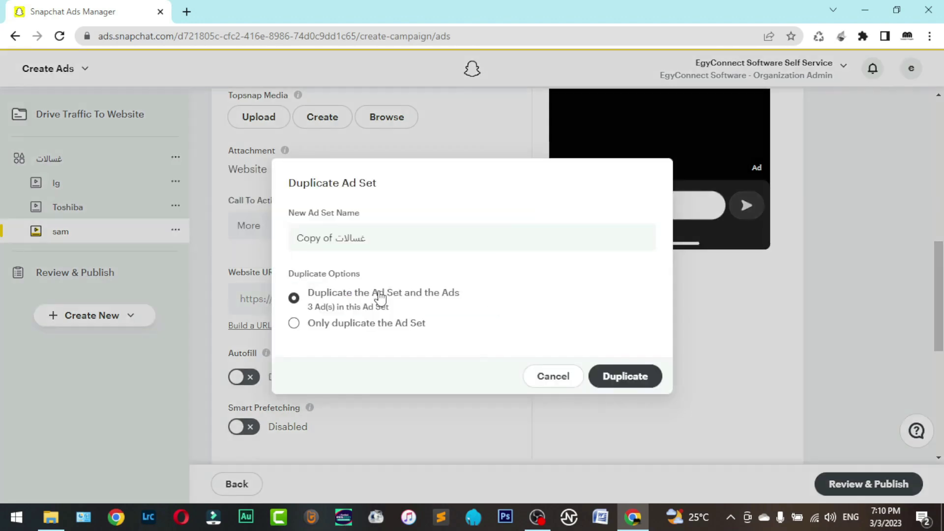
triple_click(426, 239)
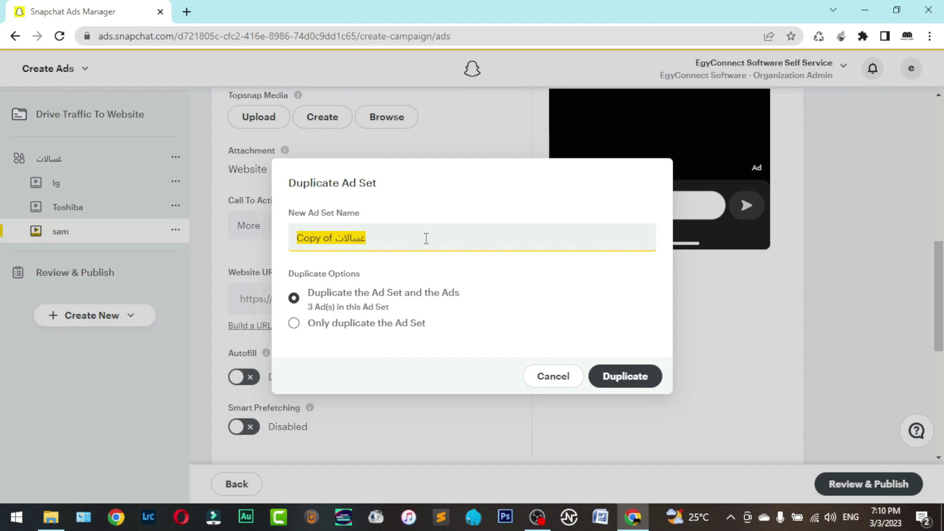
type("hg")
key("BackSpace")
key("BackSpace")
type("TV")
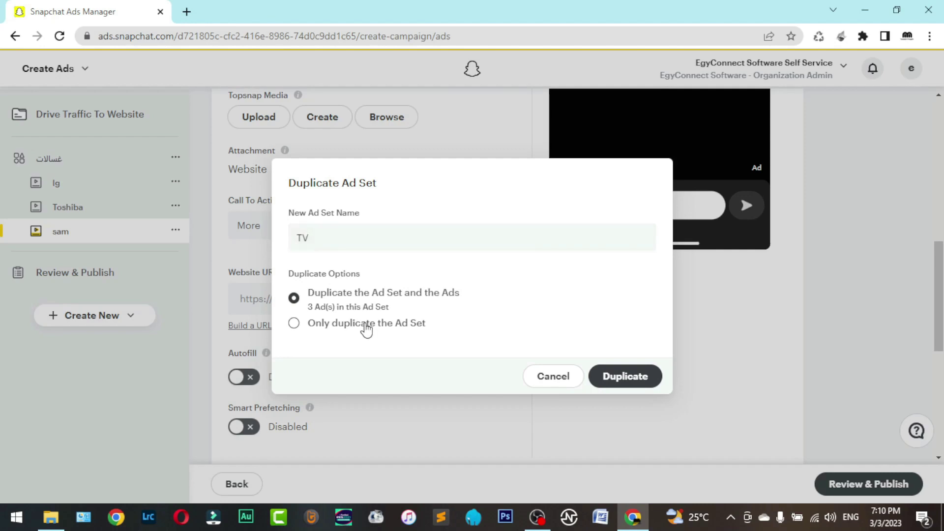
left_click(293, 329)
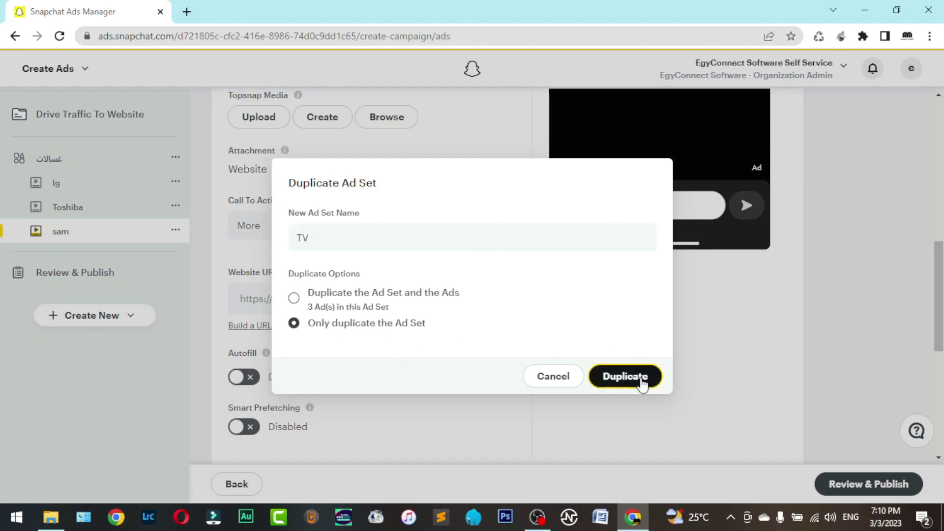
left_click(625, 376)
- Set the TV ad set's daily budget to $30
left_click(34, 260)
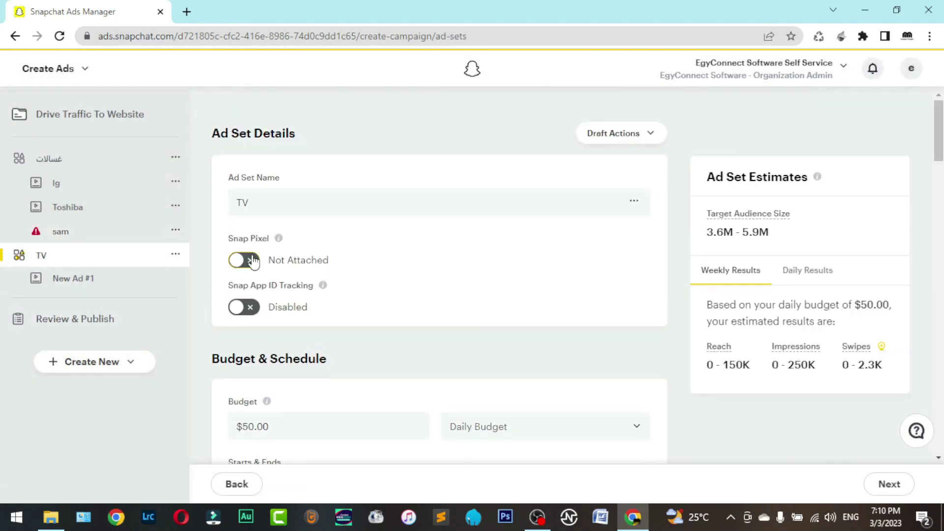
scroll(254, 262, "down", 4)
left_click(283, 225)
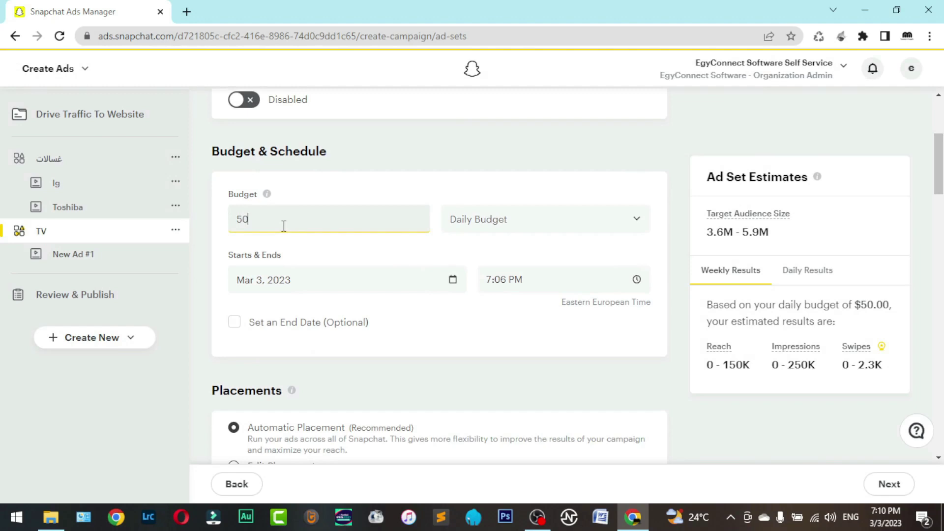
double_click(249, 225)
type("30")
left_click(347, 177)
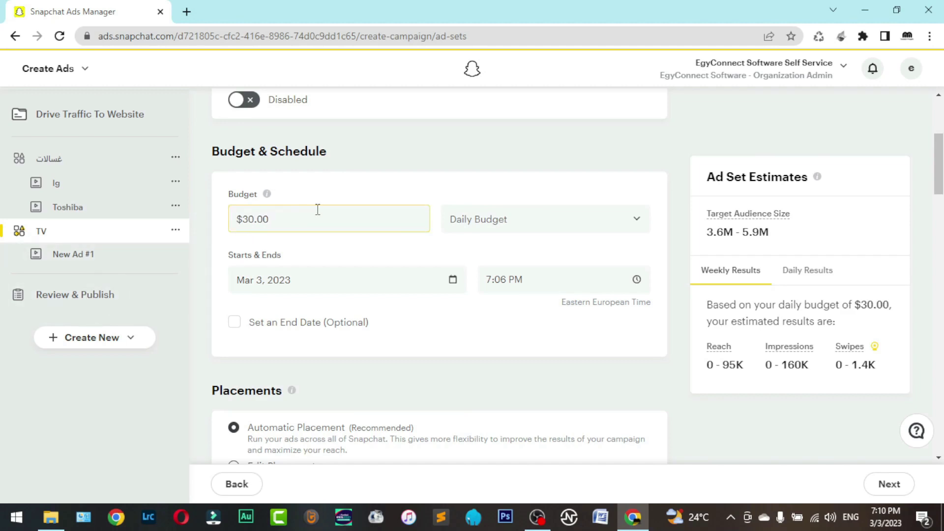
- Compare the daily budgets of the غسالات and TV ad sets
left_click(42, 164)
scroll(276, 246, "down", 5)
left_click_drag(290, 147, 228, 151)
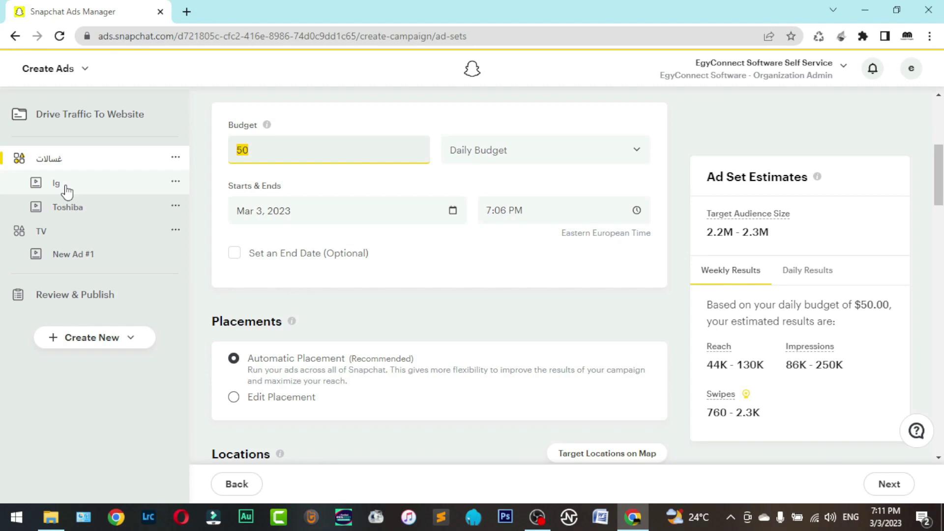
left_click(53, 233)
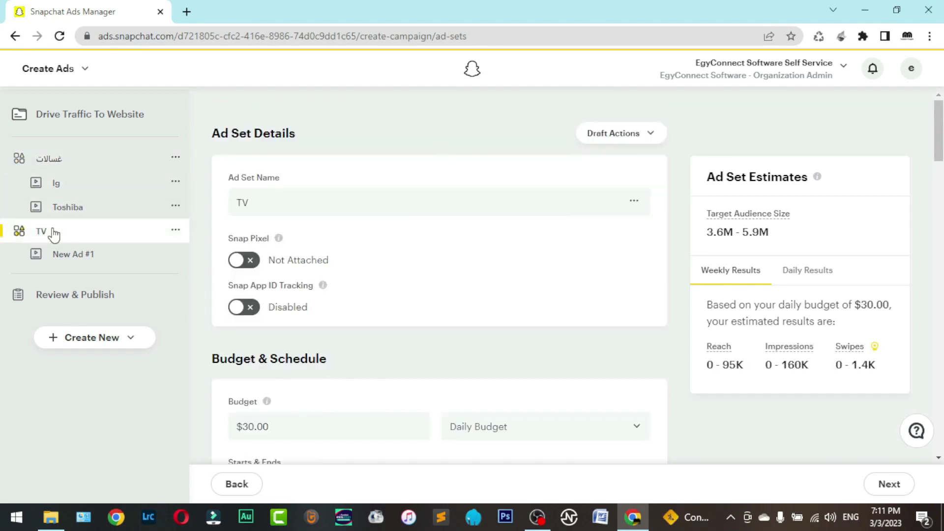
scroll(308, 384, "down", 3)
left_click(322, 289)
left_click_drag(323, 289, 231, 291)
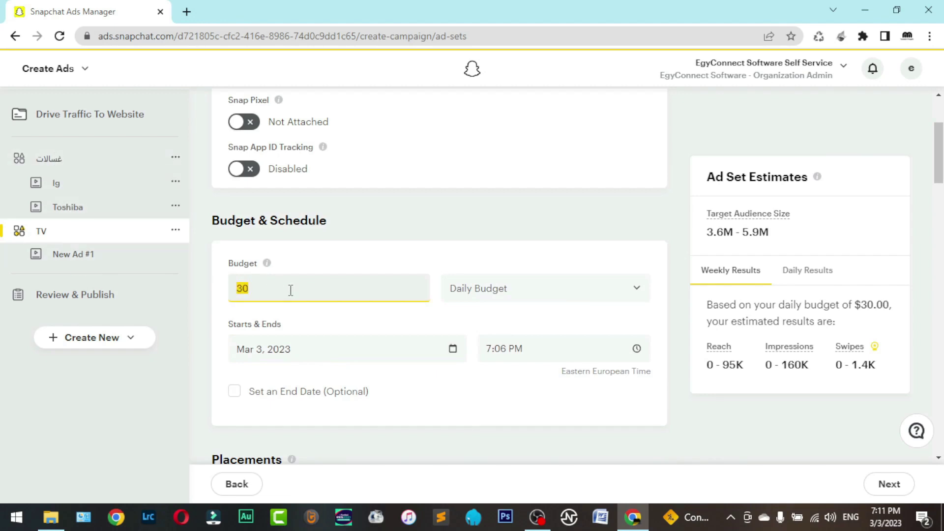
left_click(378, 262)
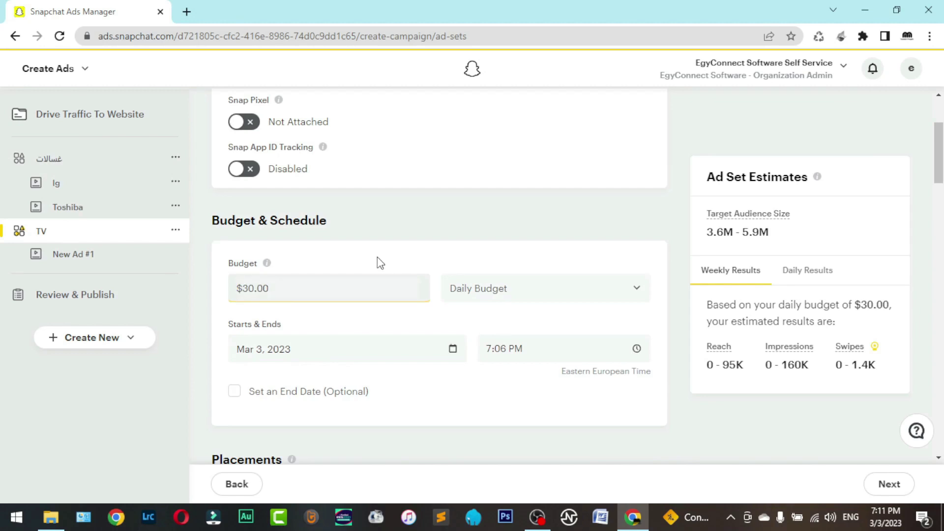
- Replace Al Qahirah with Al Fayyum as the TV ad set's targeted region in Egypt
scroll(377, 261, "down", 5)
scroll(231, 236, "down", 3)
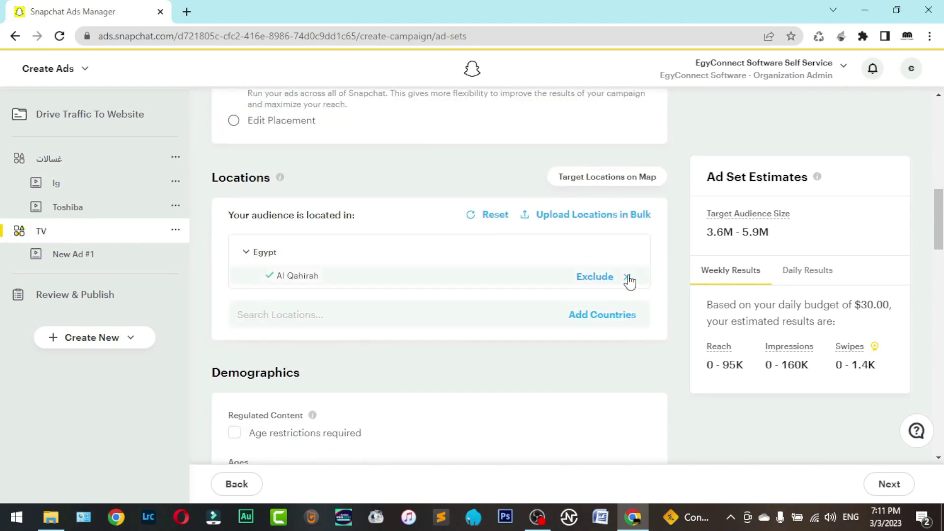
left_click(628, 277)
left_click(302, 293)
left_click(270, 325)
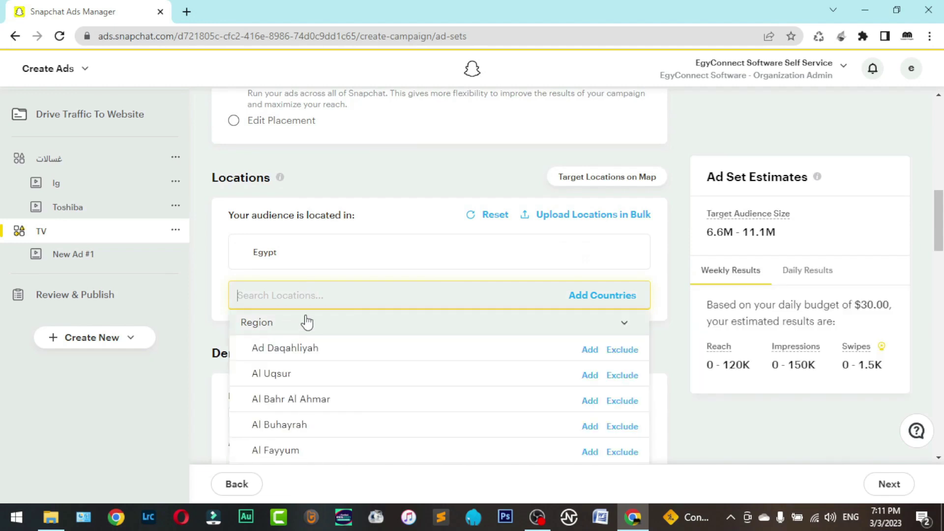
scroll(307, 325, "down", 2)
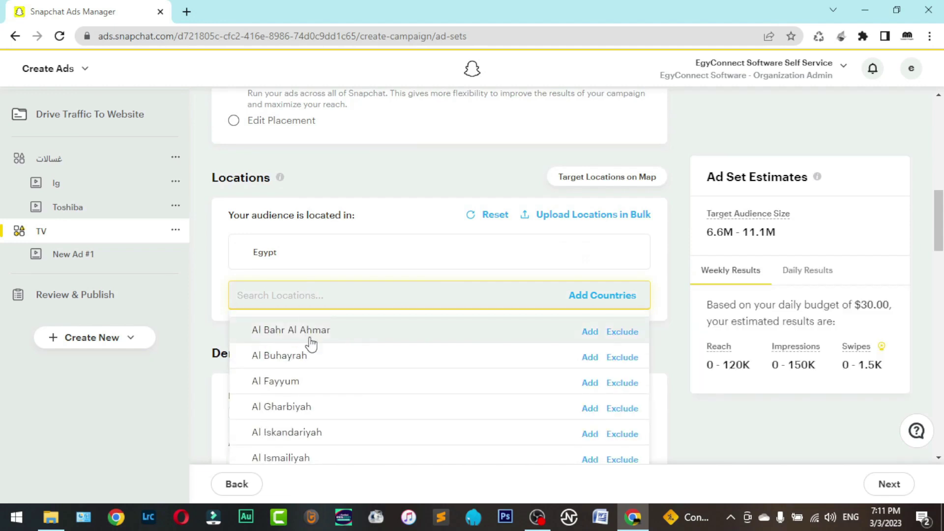
left_click(294, 379)
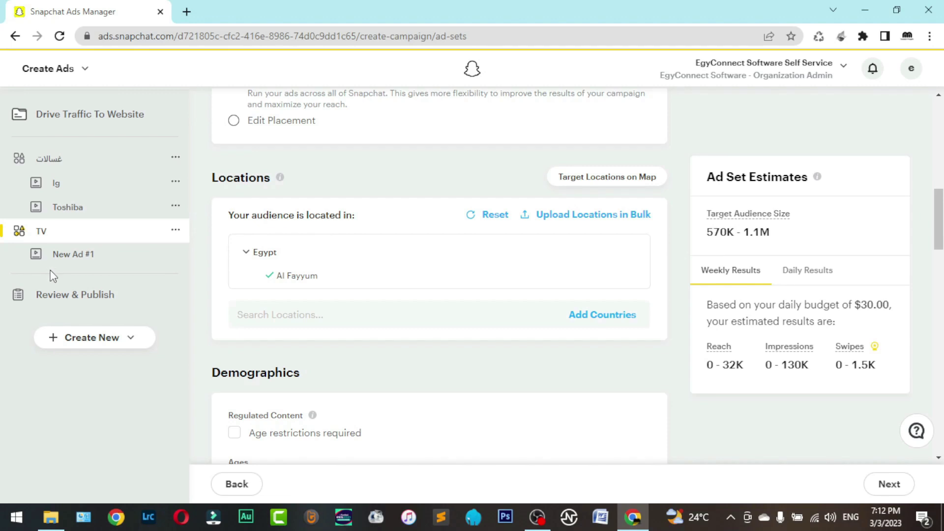
- Upload the image 73da70c6-4f77-47a4-a4cb-8819b5b80023.png as the Topsnap media of New Ad #1 in the TV ad set
left_click(59, 255)
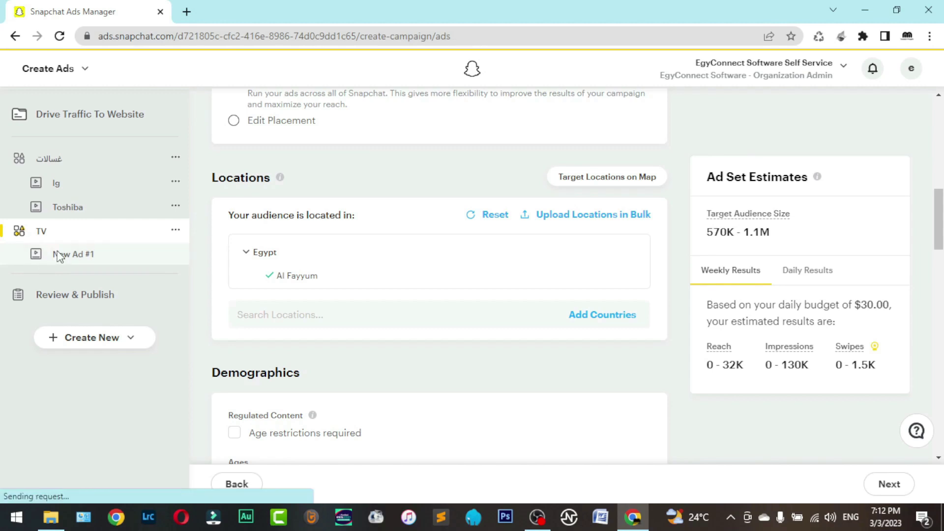
scroll(241, 278, "down", 3)
scroll(241, 278, "down", 4)
scroll(266, 296, "up", 2)
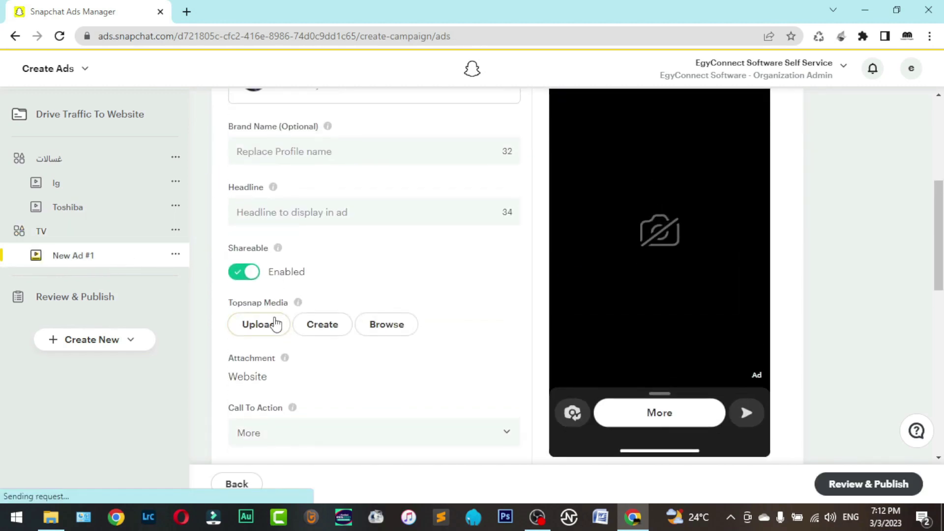
left_click(273, 325)
double_click(339, 216)
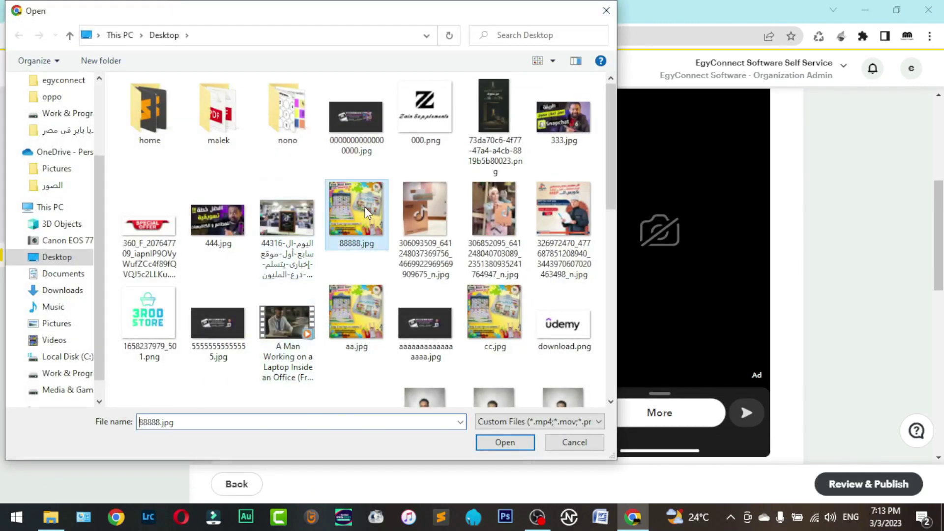
left_click(259, 325)
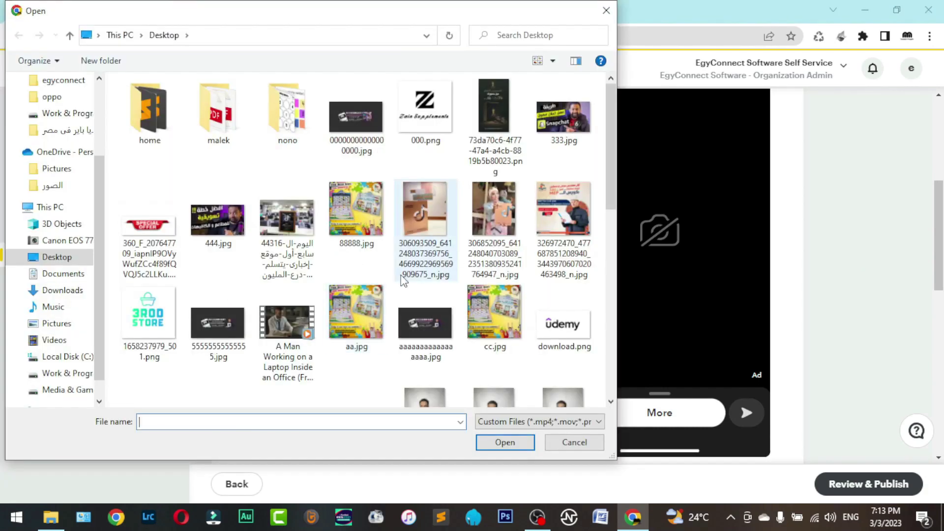
double_click(498, 108)
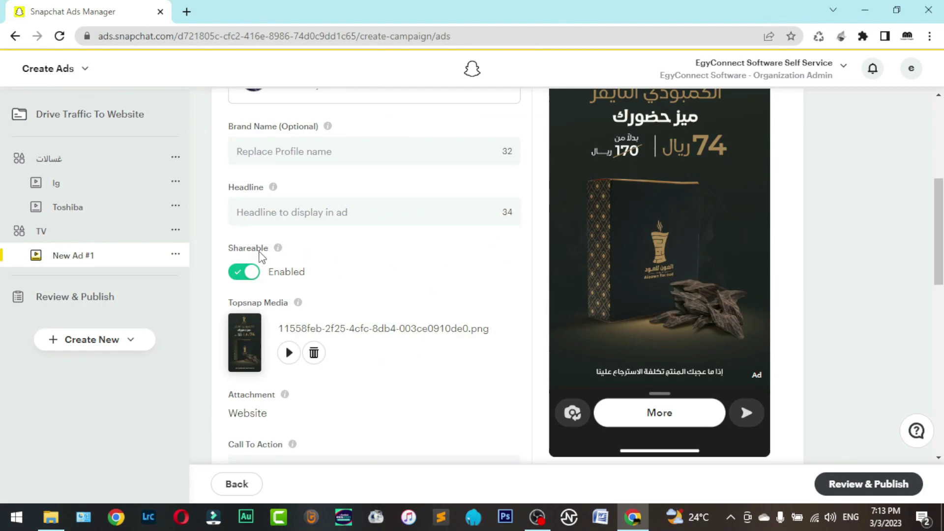
left_click(175, 232)
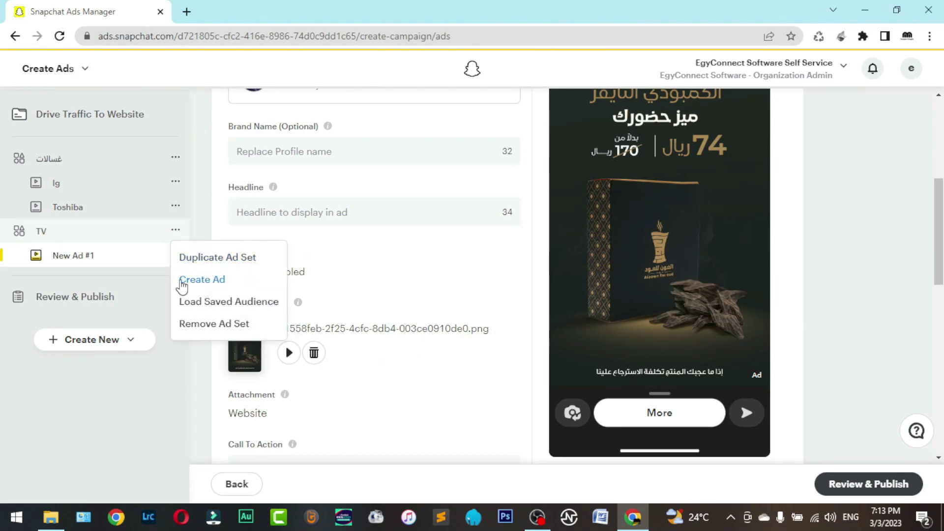
left_click(132, 273)
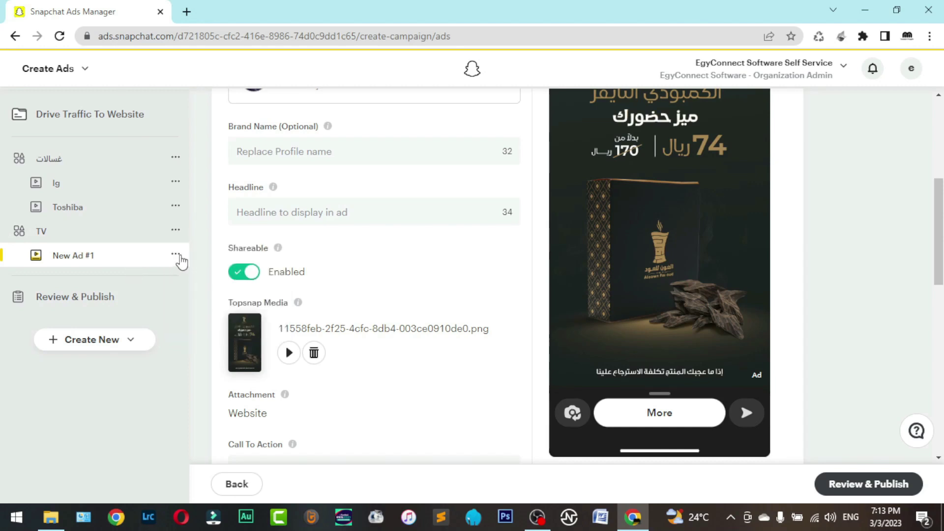
left_click(175, 254)
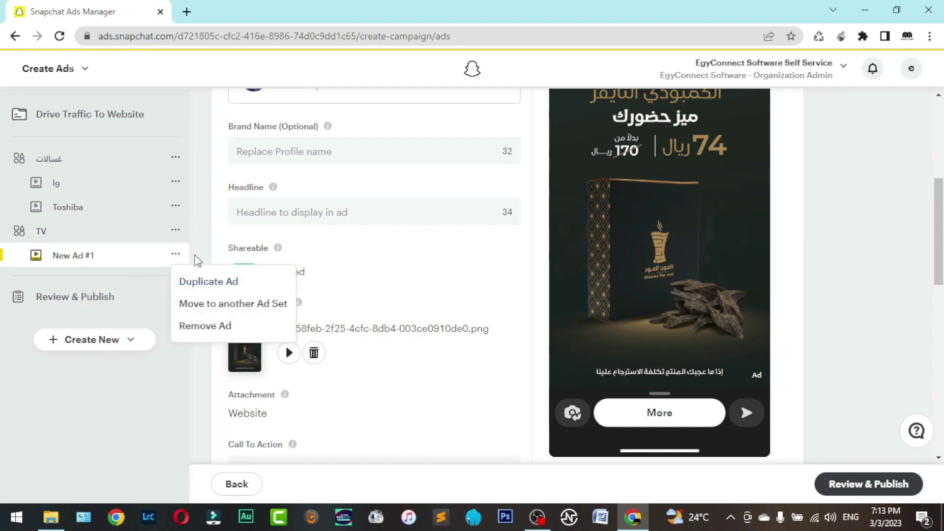
left_click(176, 232)
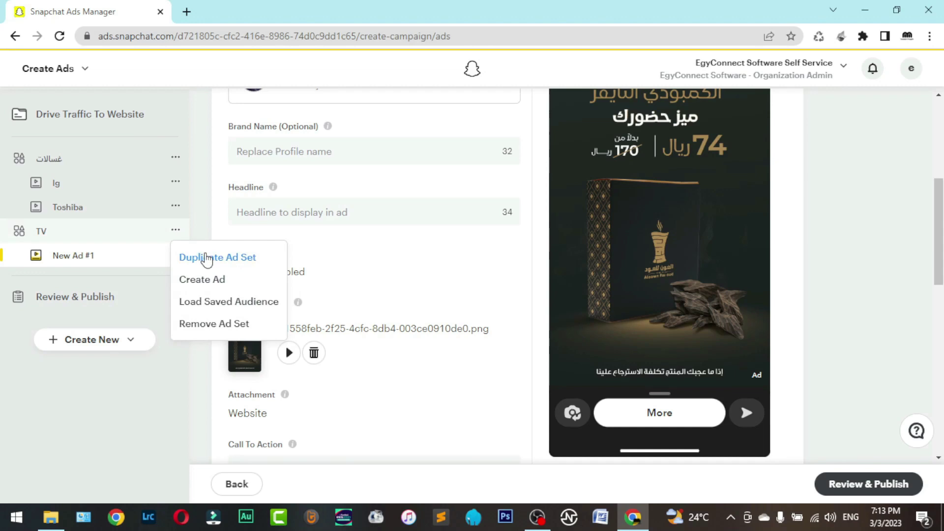
left_click(145, 276)
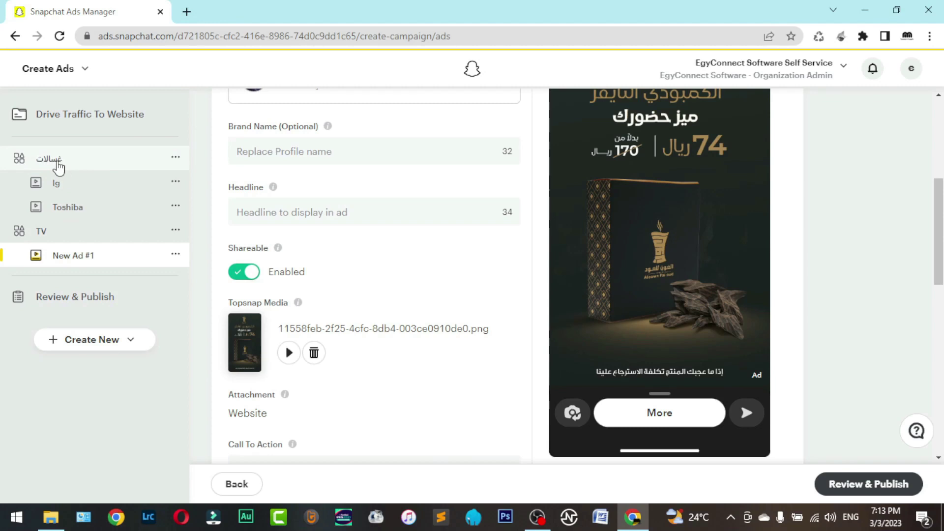
- Move New Ad #1 from the TV ad set to the غسالات ad set
left_click(176, 255)
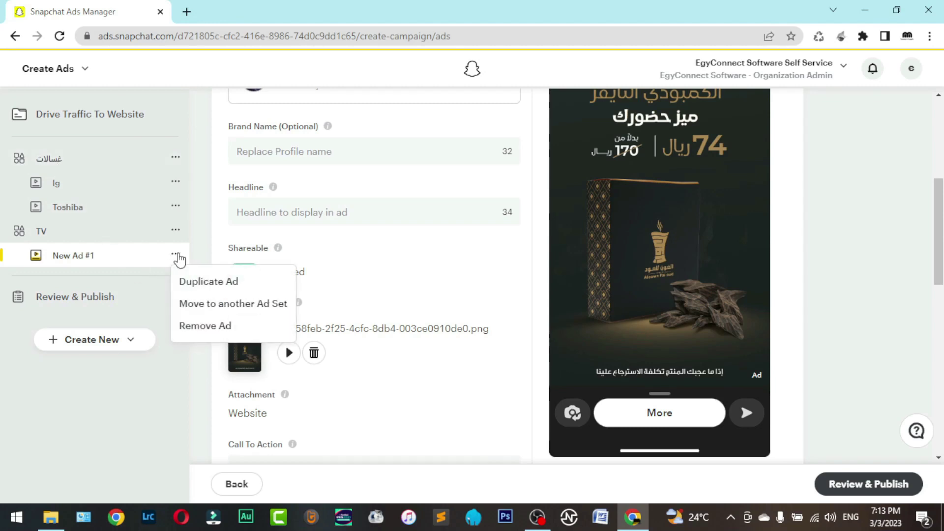
left_click(227, 306)
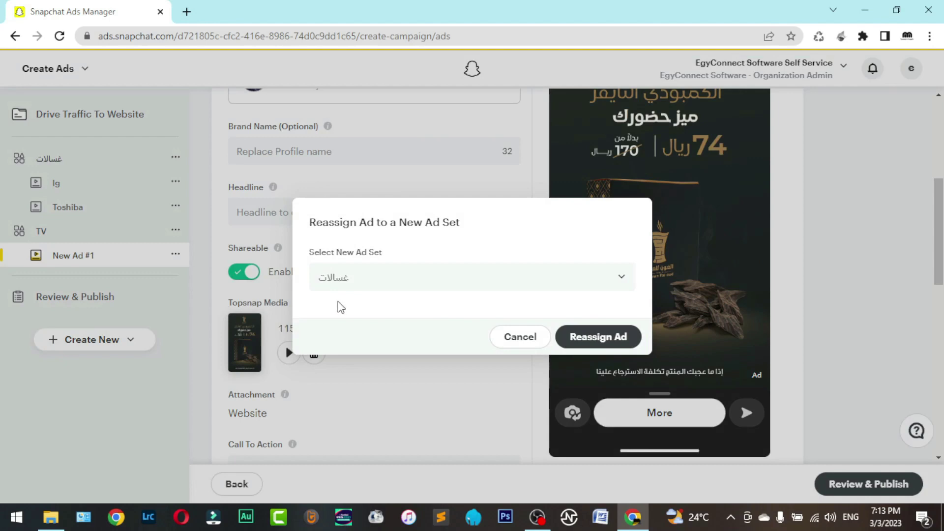
left_click(367, 284)
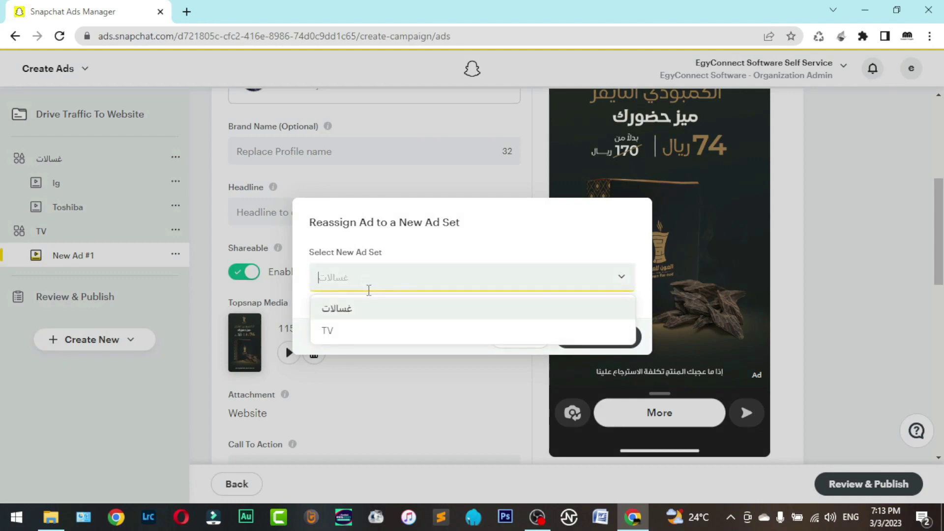
left_click(347, 309)
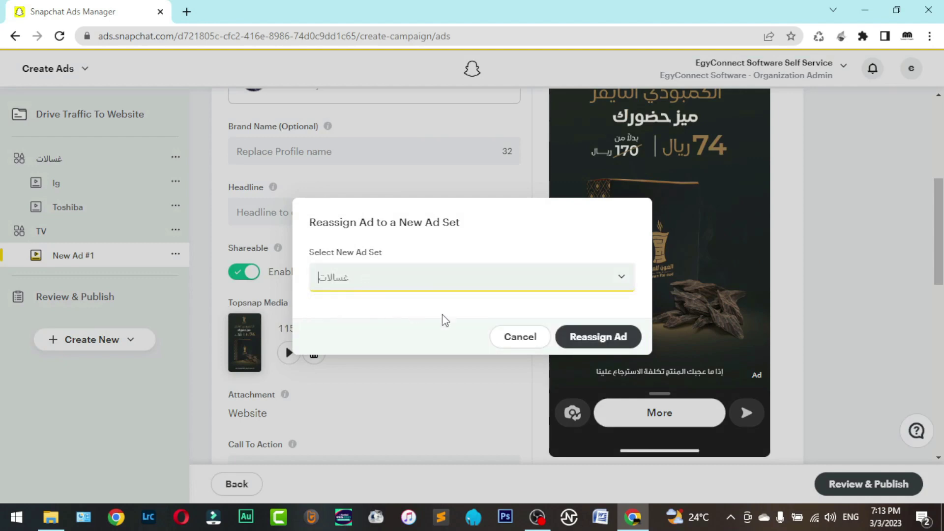
left_click(588, 344)
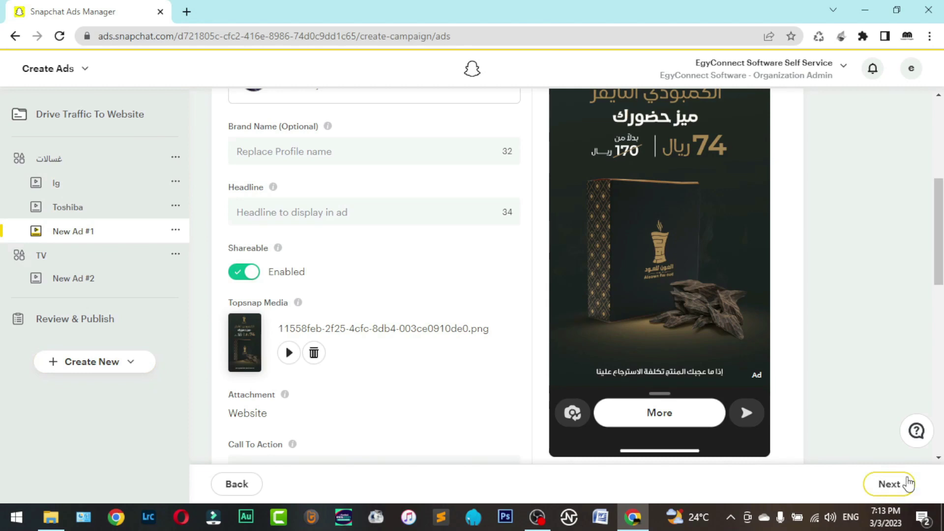
- Look at the TV ad set's details and open the campaign's Review & Publish stage
left_click(47, 254)
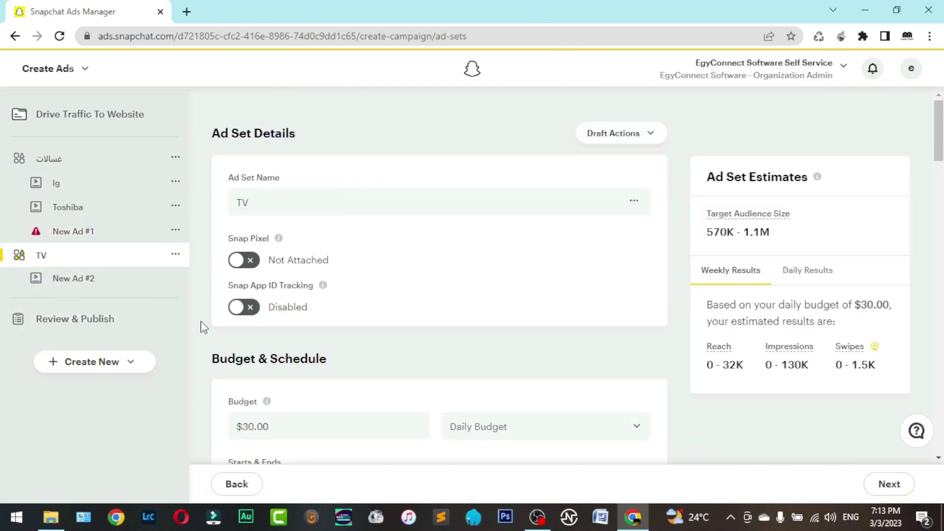
left_click(95, 319)
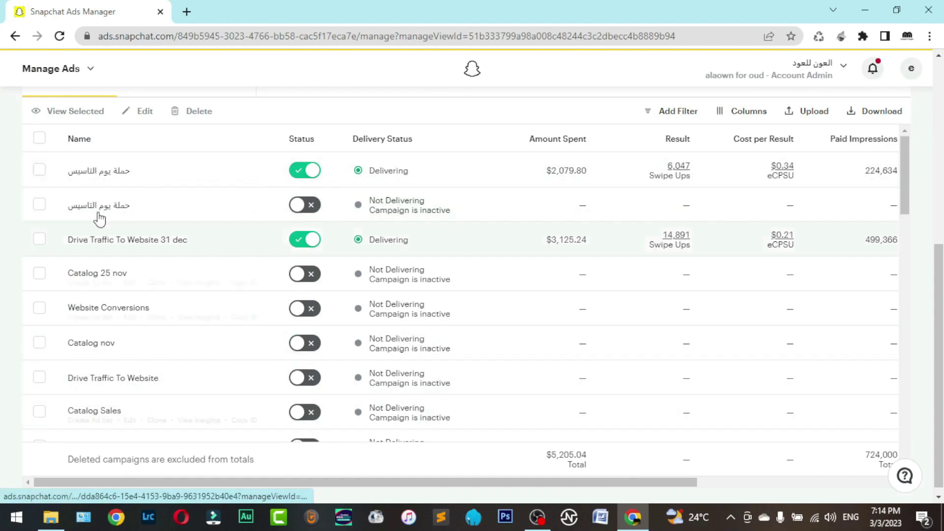
- Open the هاوس ad set of the active حملة يوم التاسيس campaign and compare its ads' spend, results and cost metrics
left_click(106, 166)
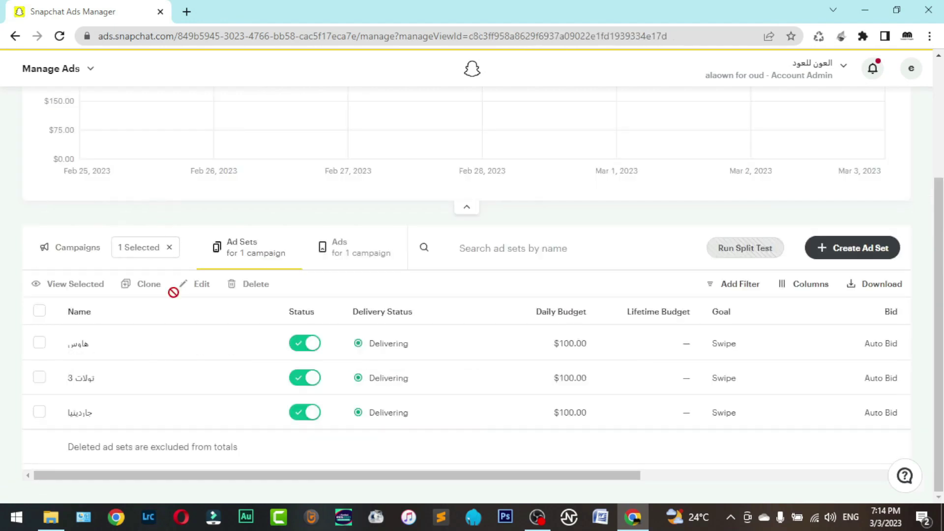
left_click(80, 337)
scroll(153, 323, "down", 4)
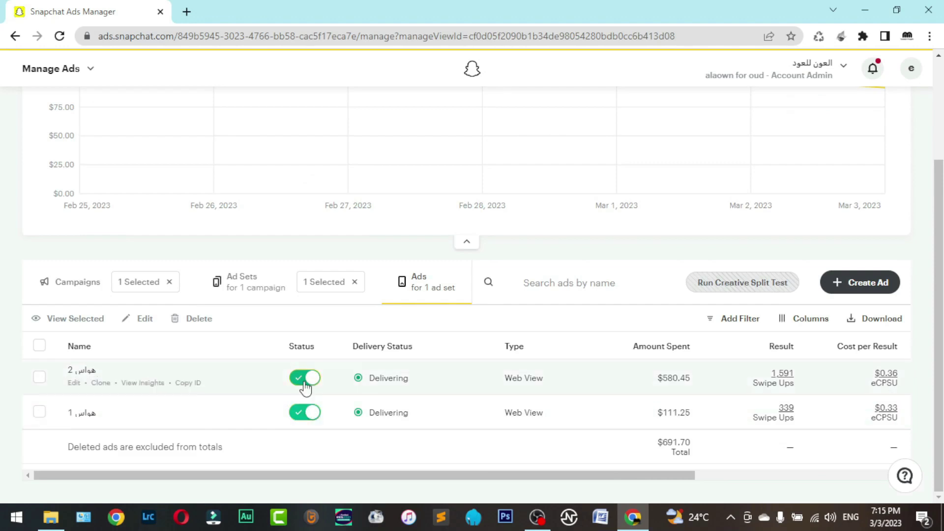
left_click_drag(547, 480, 626, 480)
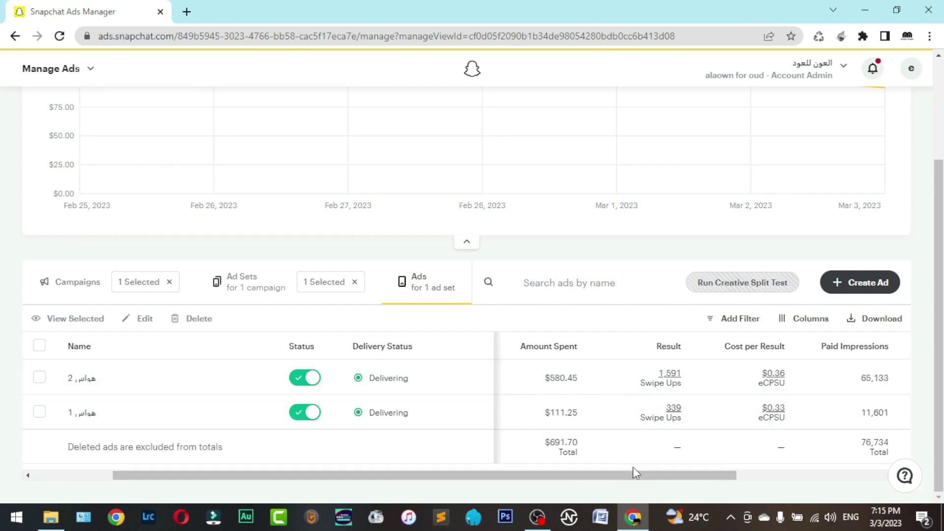
scroll(627, 458, "right", 3)
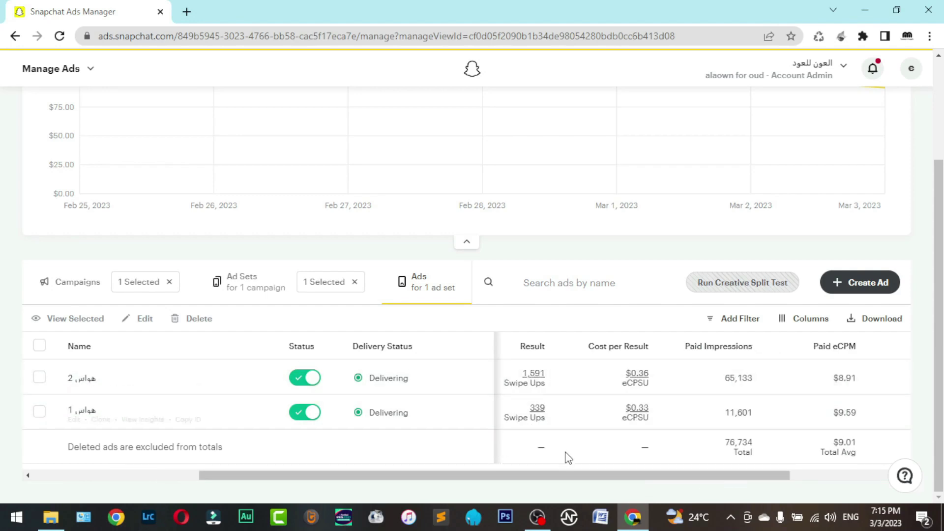
mouse_move(618, 360)
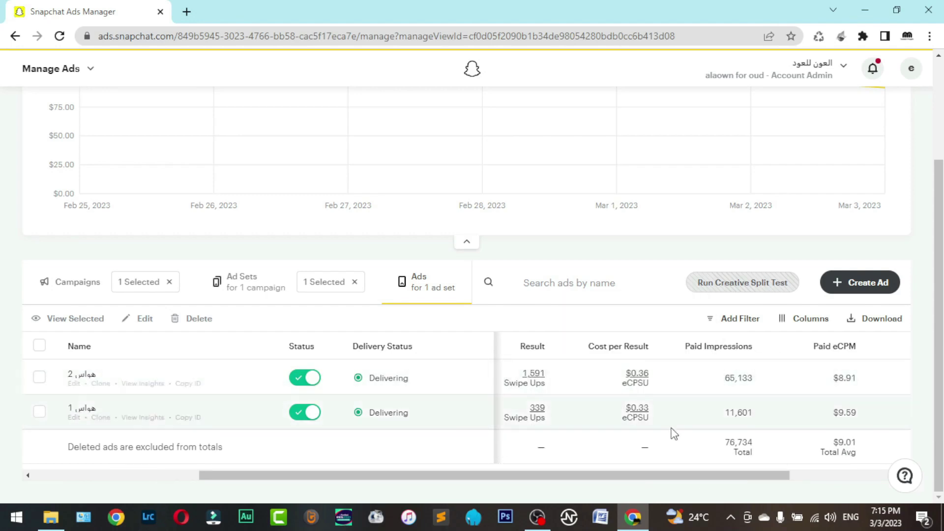
left_click_drag(701, 480, 853, 488)
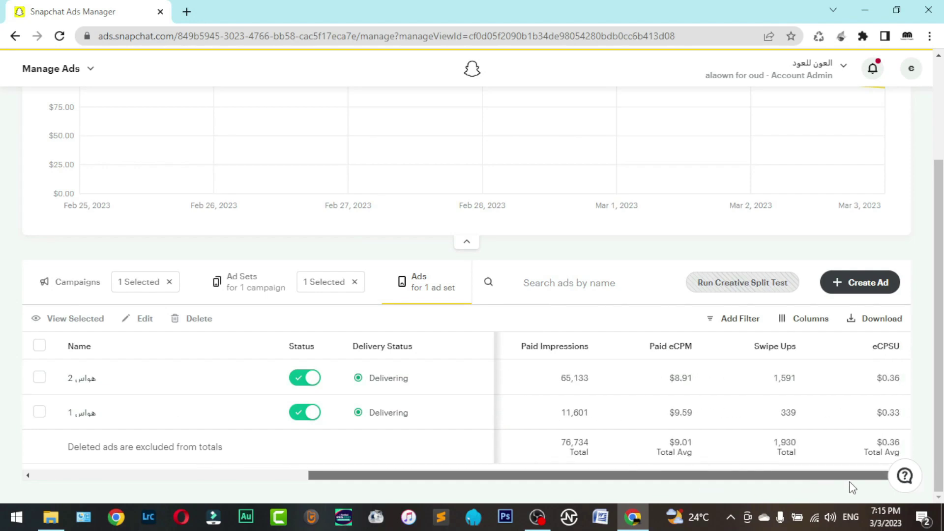
- Browse the available metric columns and add Paid Frequency to the ads table
left_click(811, 319)
scroll(341, 366, "down", 7)
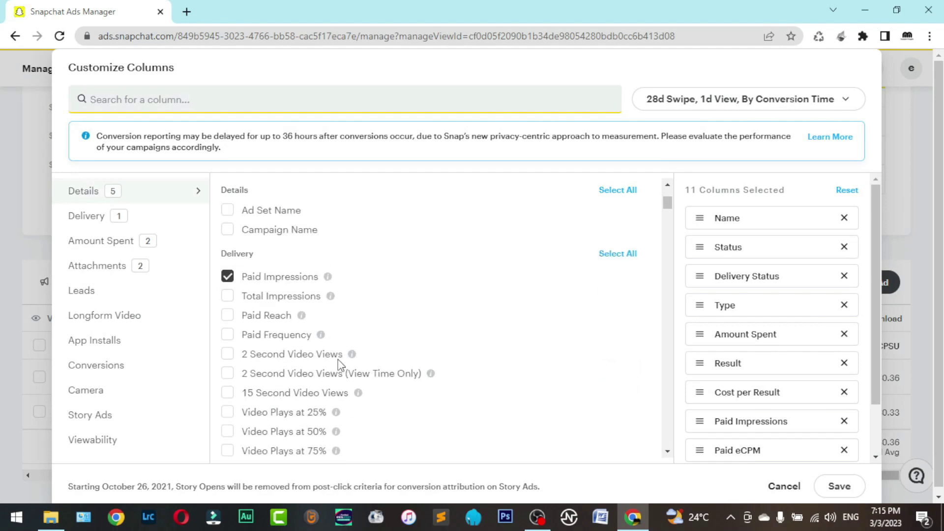
scroll(336, 354, "down", 5)
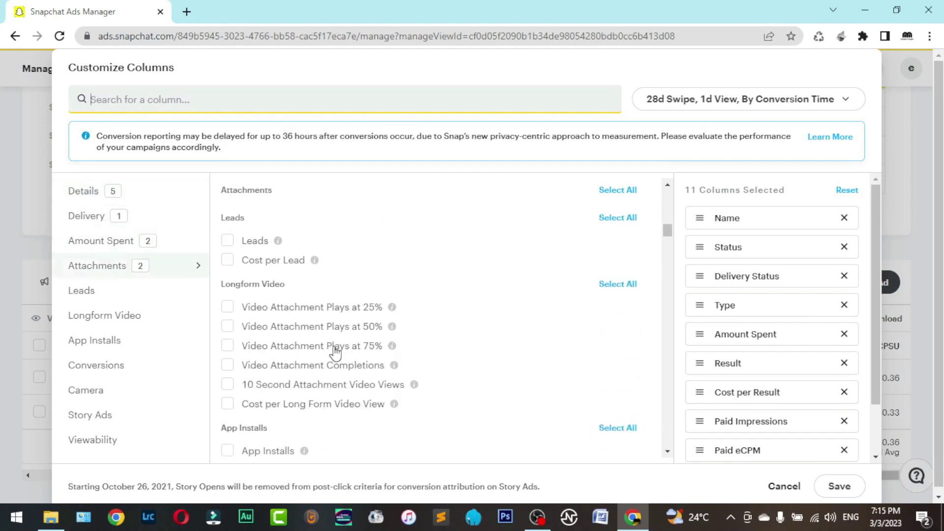
scroll(336, 350, "down", 2)
scroll(336, 351, "up", 7)
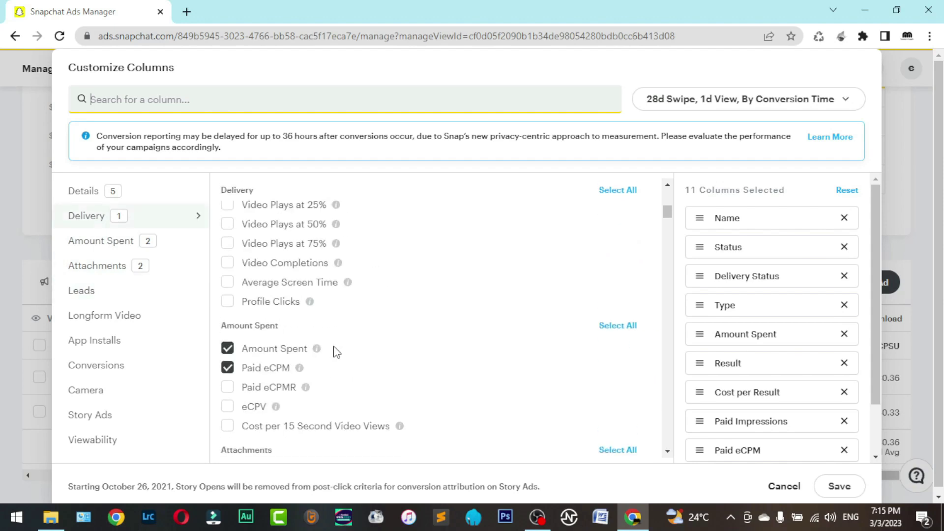
scroll(336, 351, "down", 5)
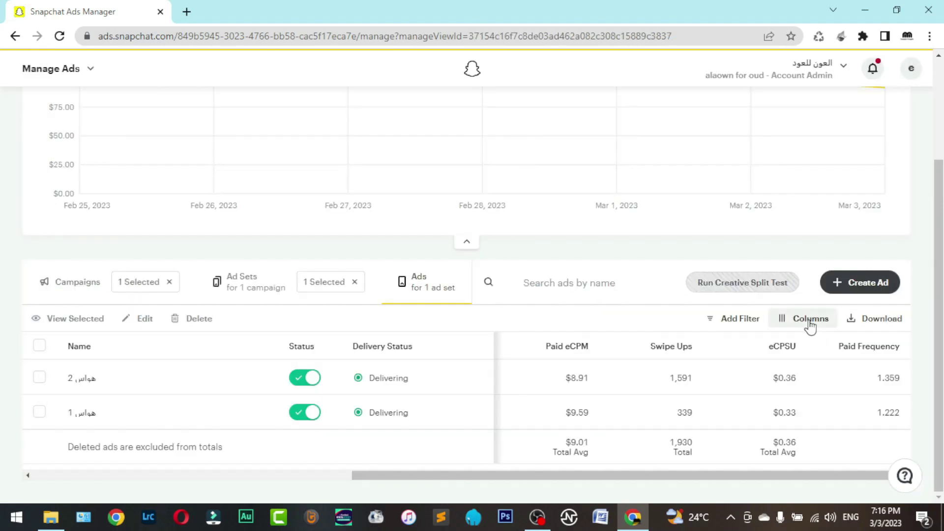
- Search the column customization list for "fre" to review the frequency metrics, and close it without saving
left_click(810, 320)
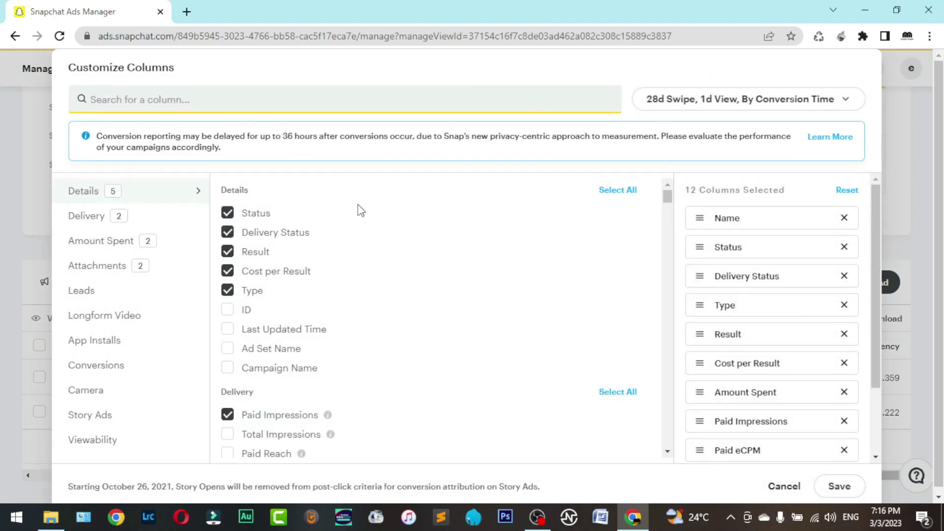
type("fre")
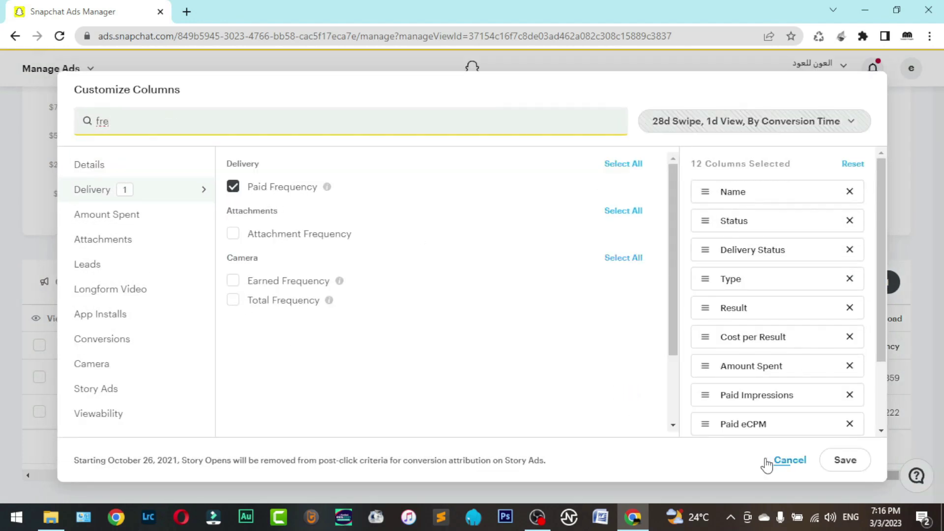
left_click(785, 459)
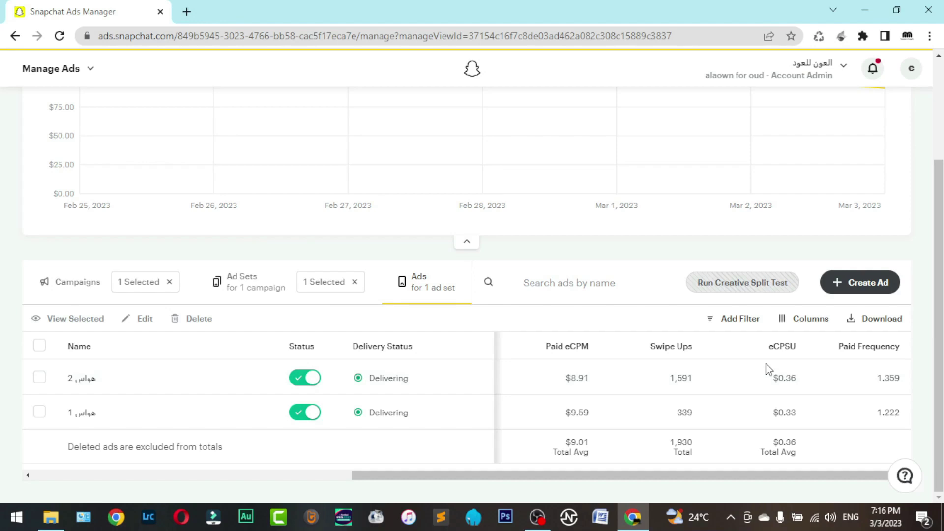
- Go back from the ads to the campaign's ad sets and return to the full campaign list
scroll(769, 369, "left", 5)
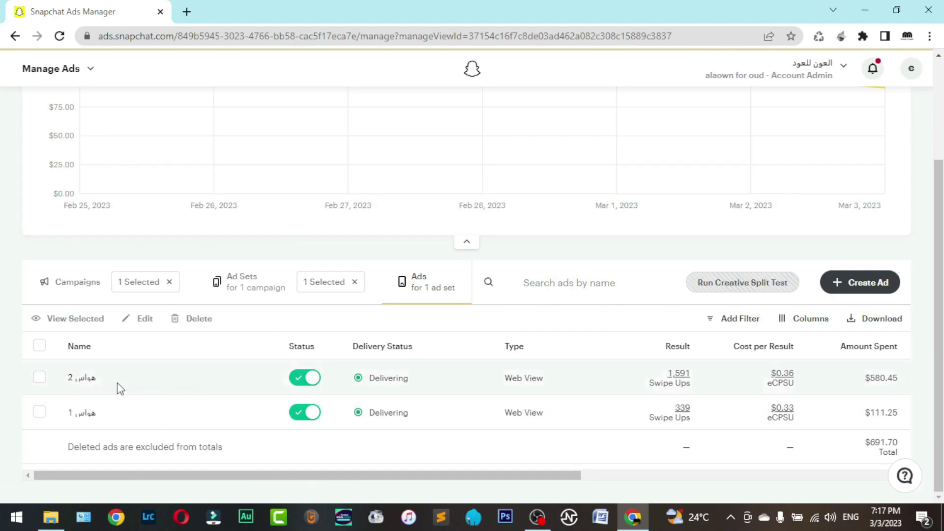
left_click(249, 276)
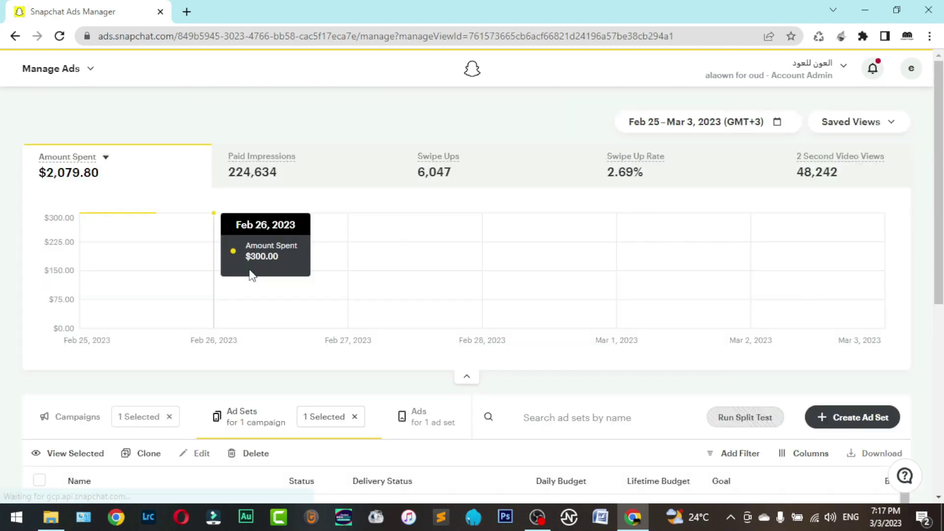
scroll(257, 341, "down", 4)
left_click(67, 247)
scroll(375, 264, "down", 2)
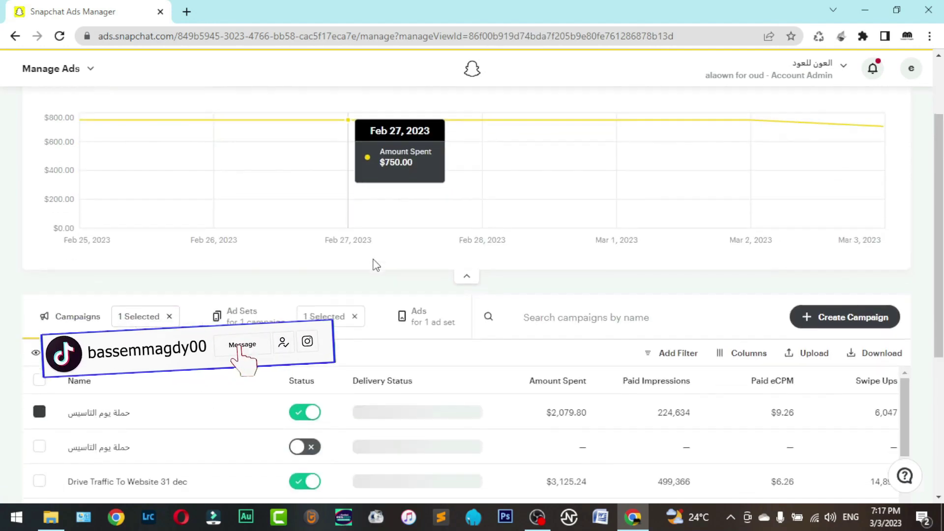
scroll(375, 265, "down", 3)
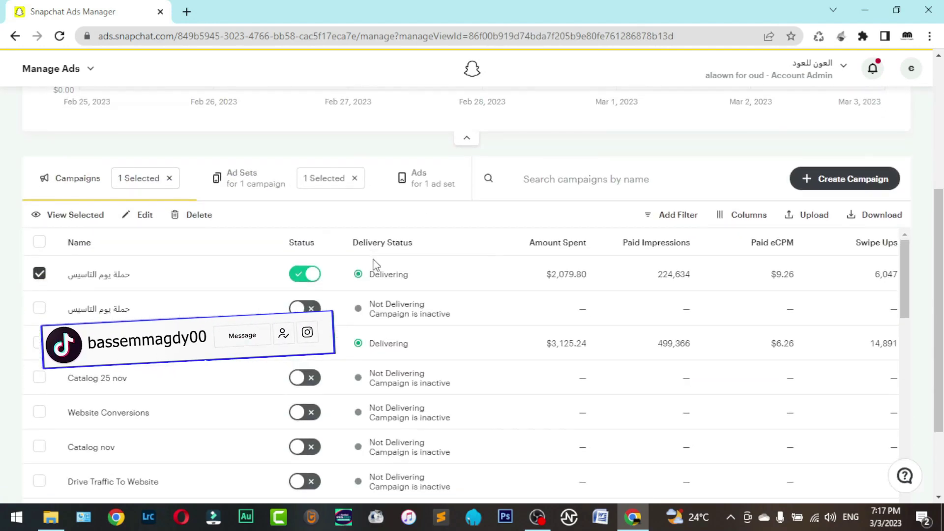